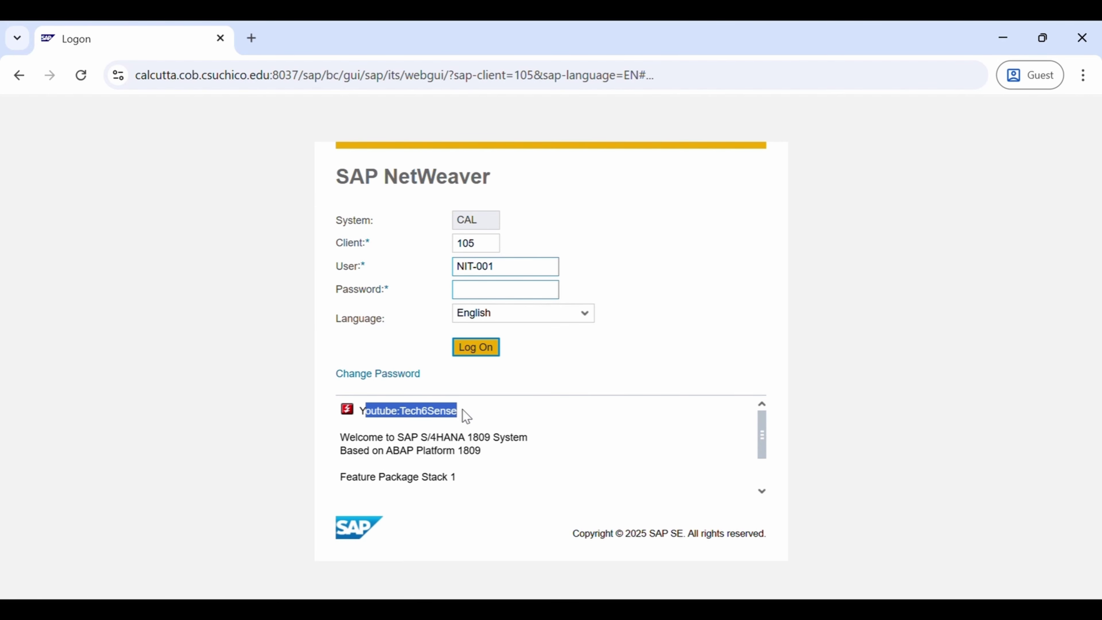
left_click(264, 387)
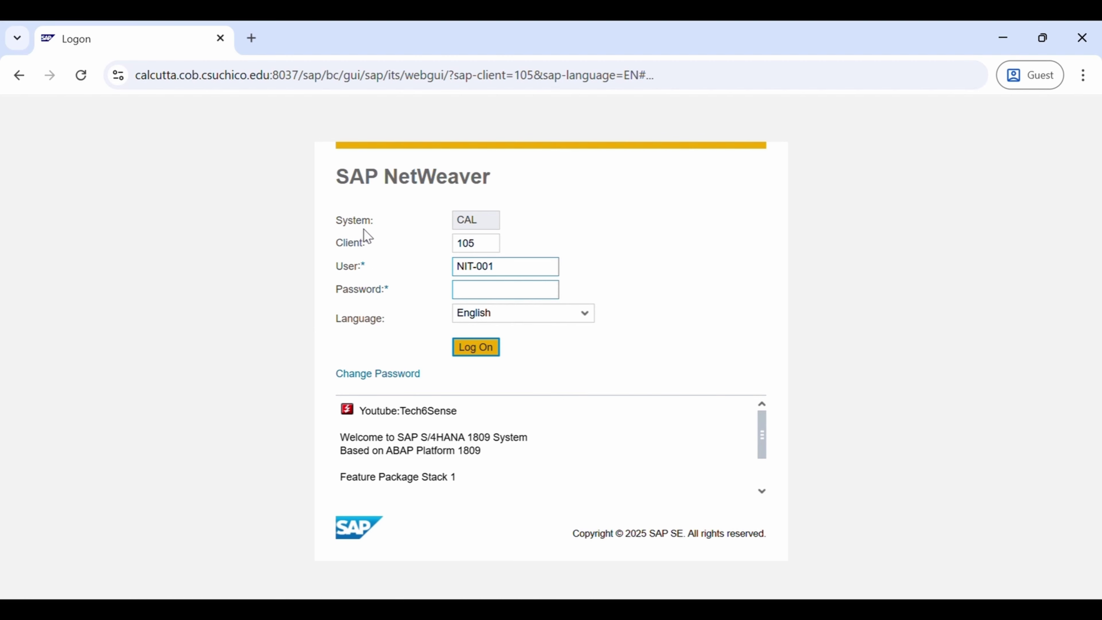
left_click_drag(338, 222, 364, 243)
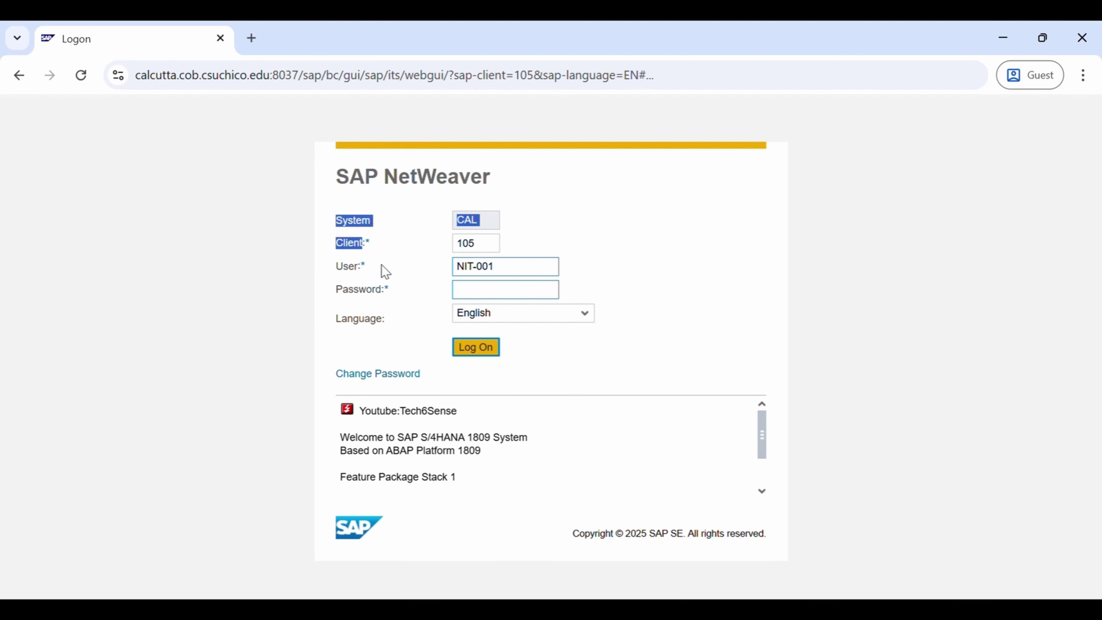
left_click(658, 232)
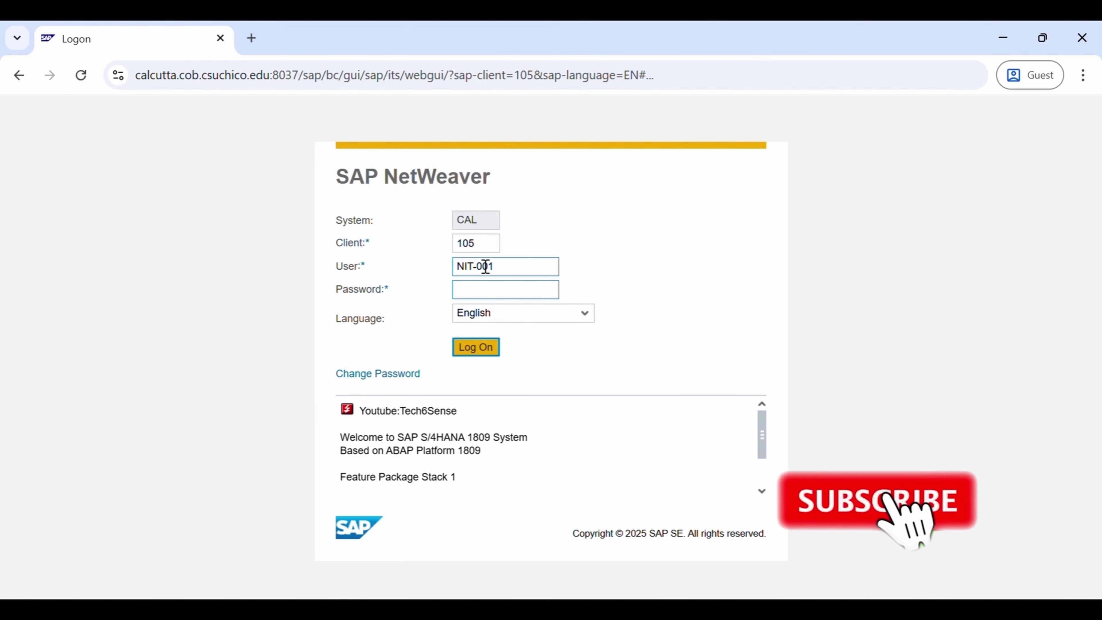
Log on to the system with the initial password
left_click(487, 296)
type("•••••••••")
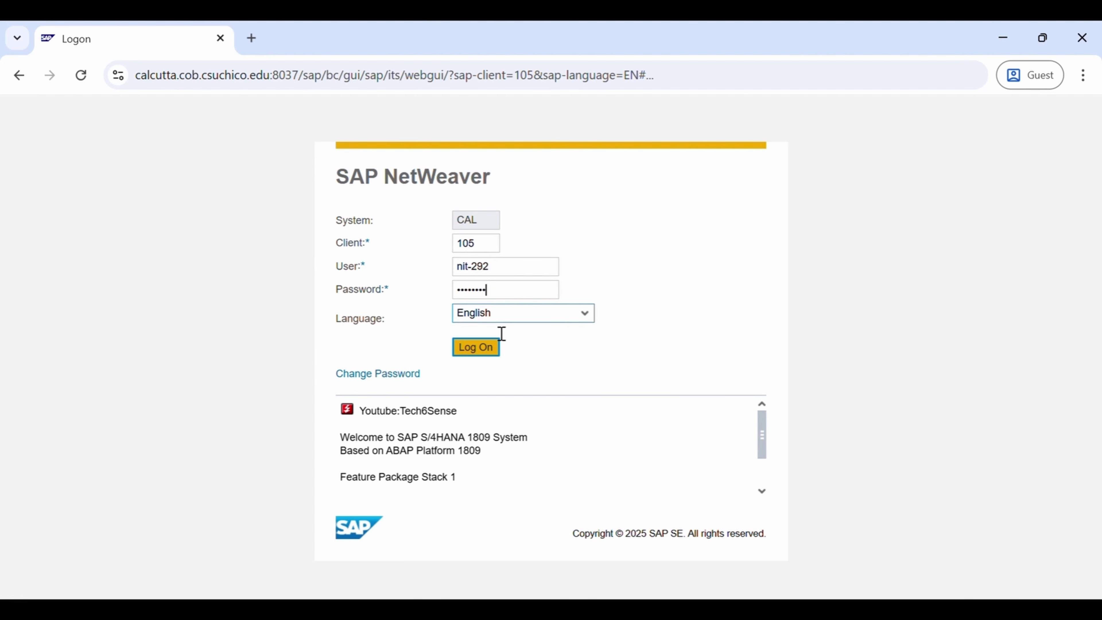
left_click(492, 349)
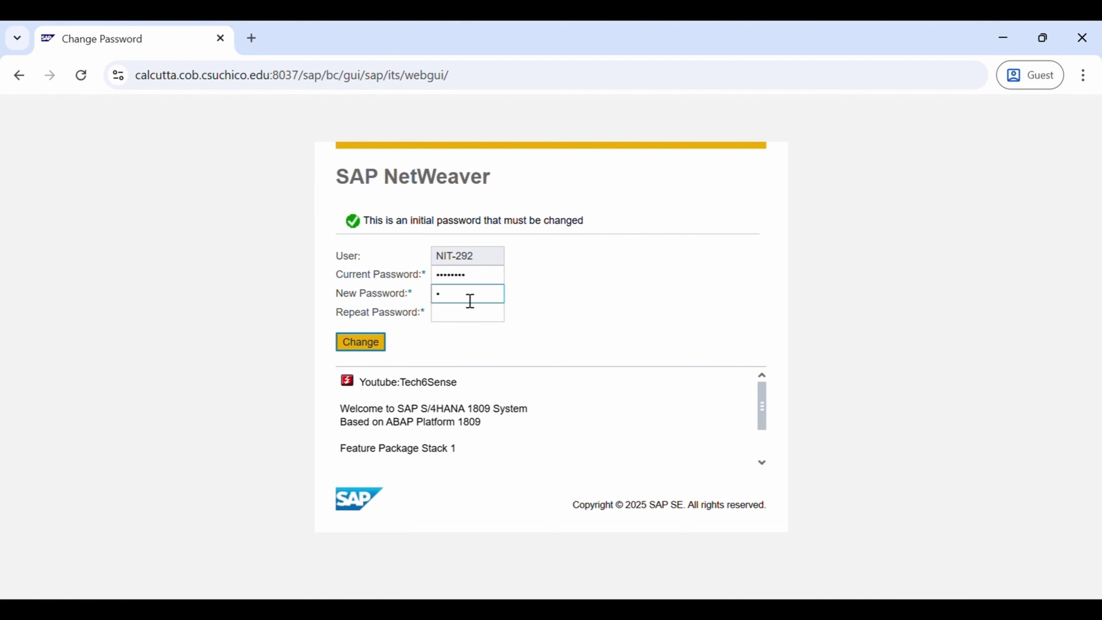
Replace the initial password with a new password, repeat it, and continue into SAP Easy Access
key("BackSpace")
type("••••••••")
key("Tab")
type("••••••••")
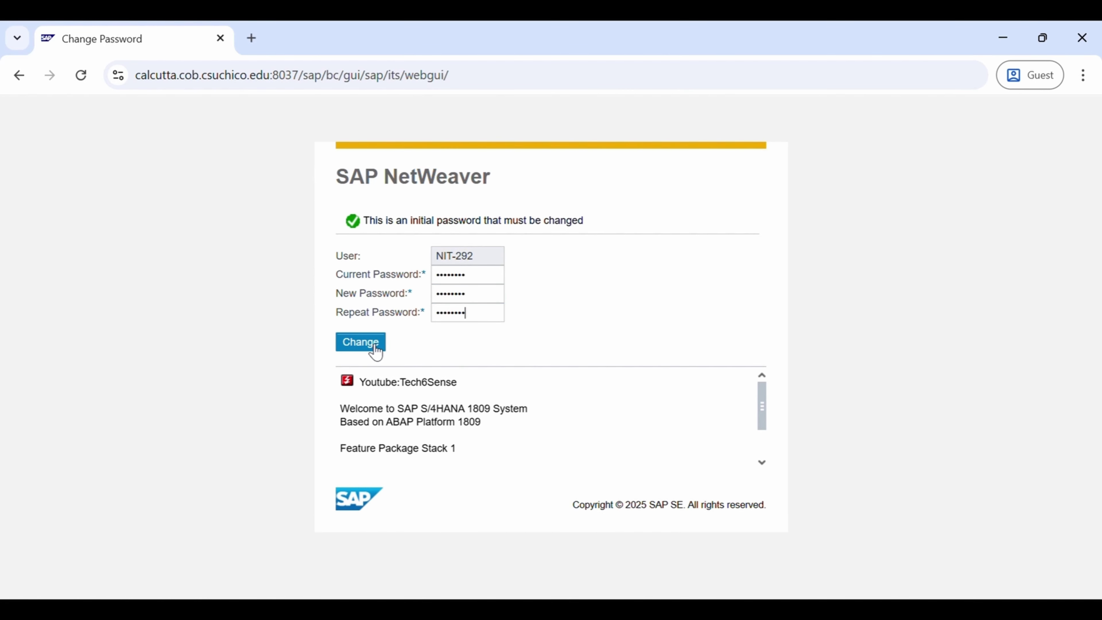
left_click(376, 350)
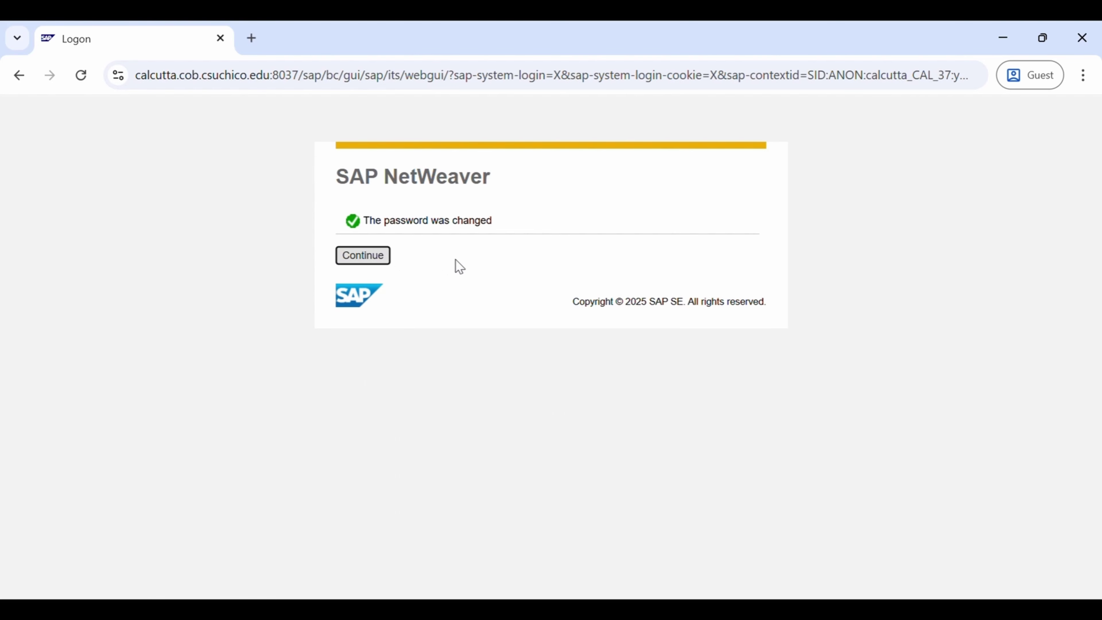
left_click(374, 260)
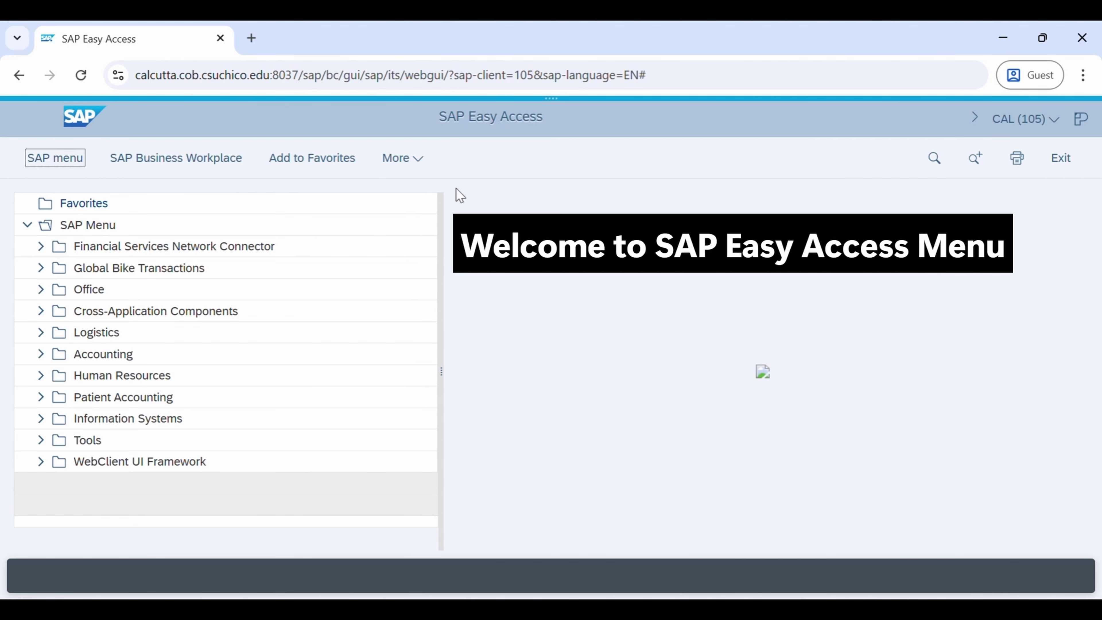
Drill through Logistics > Sales and Distribution > Master Data > Customer > Display and open the display transaction
left_click(450, 125)
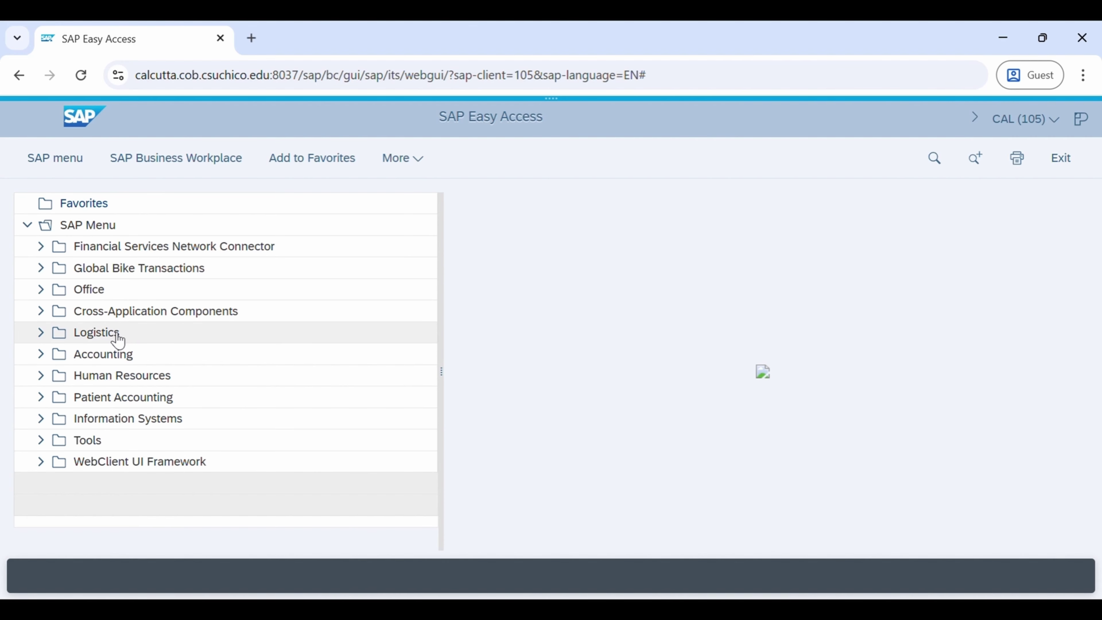
left_click(41, 332)
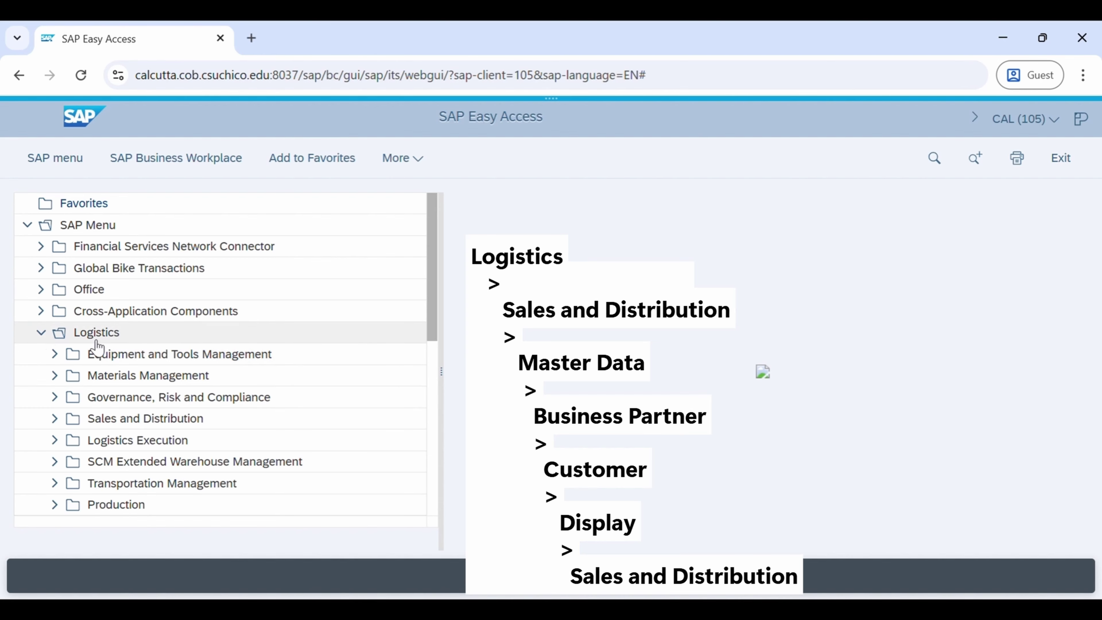
left_click(121, 423)
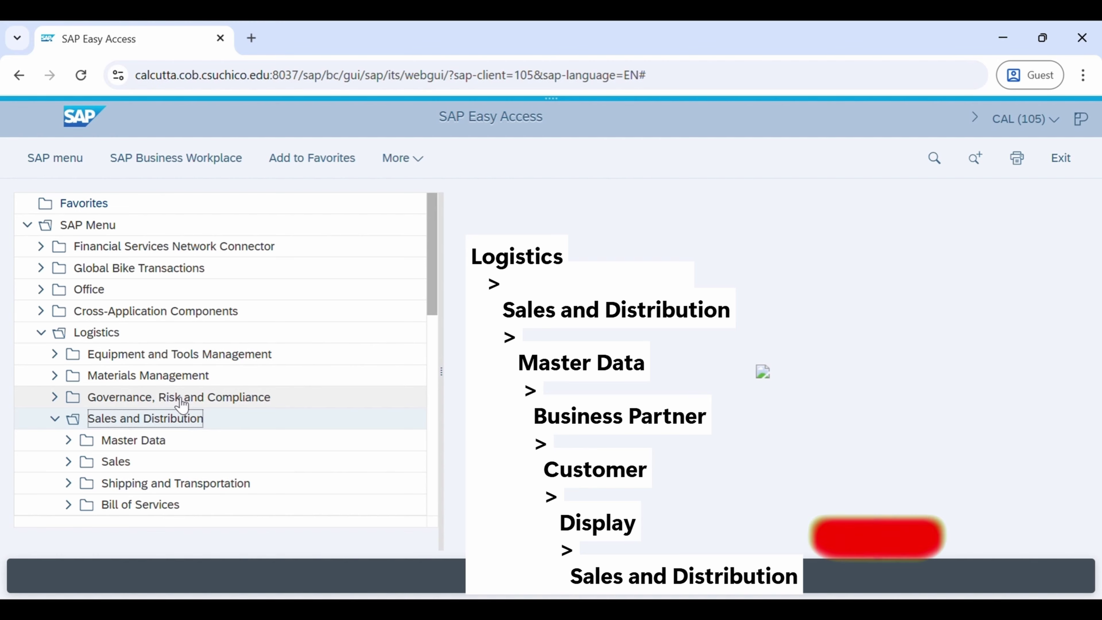
left_click(151, 447)
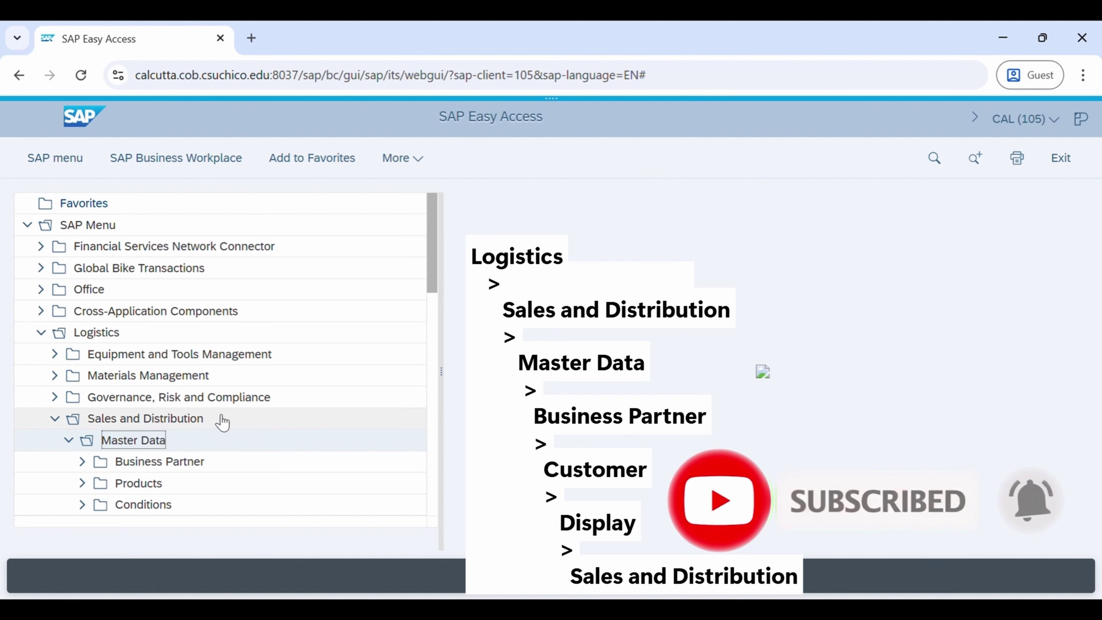
left_click(182, 462)
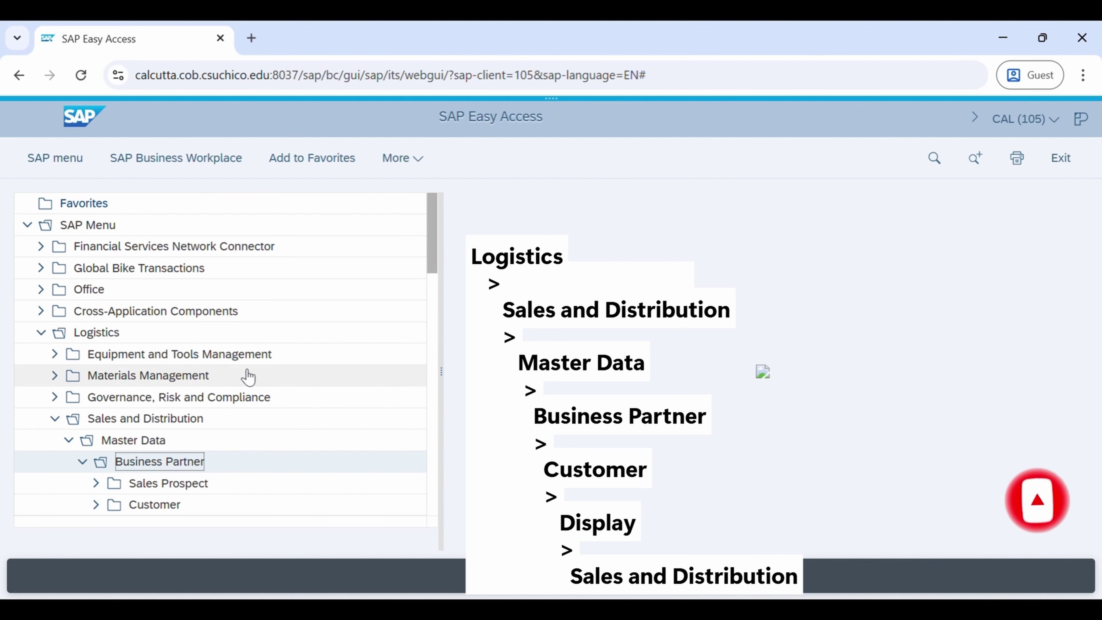
scroll(195, 382, "down", 3)
left_click(167, 382)
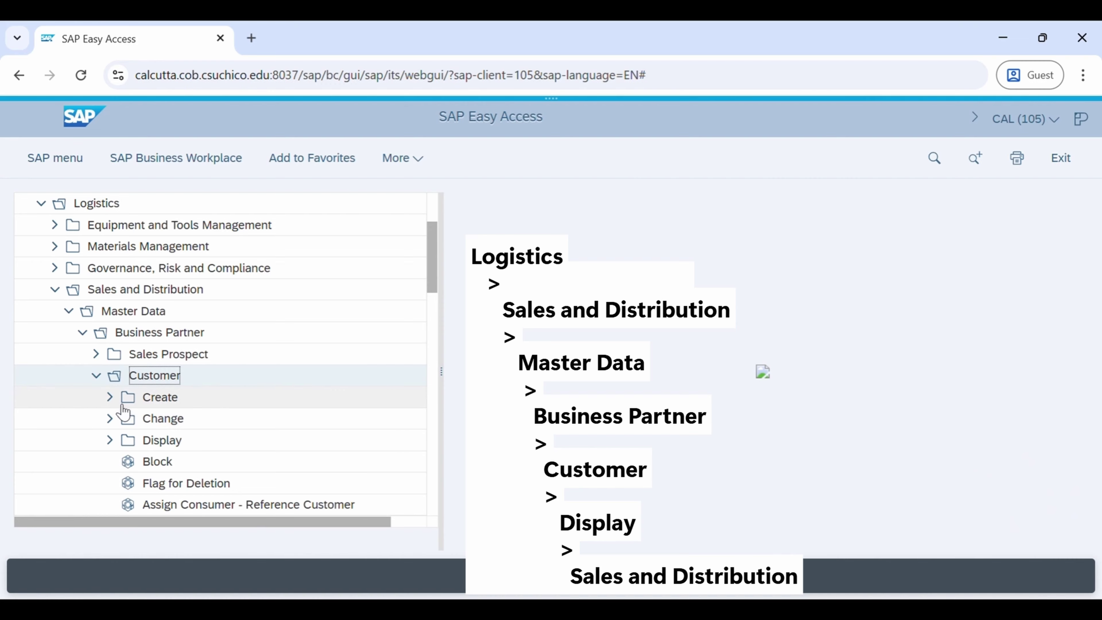
left_click(109, 441)
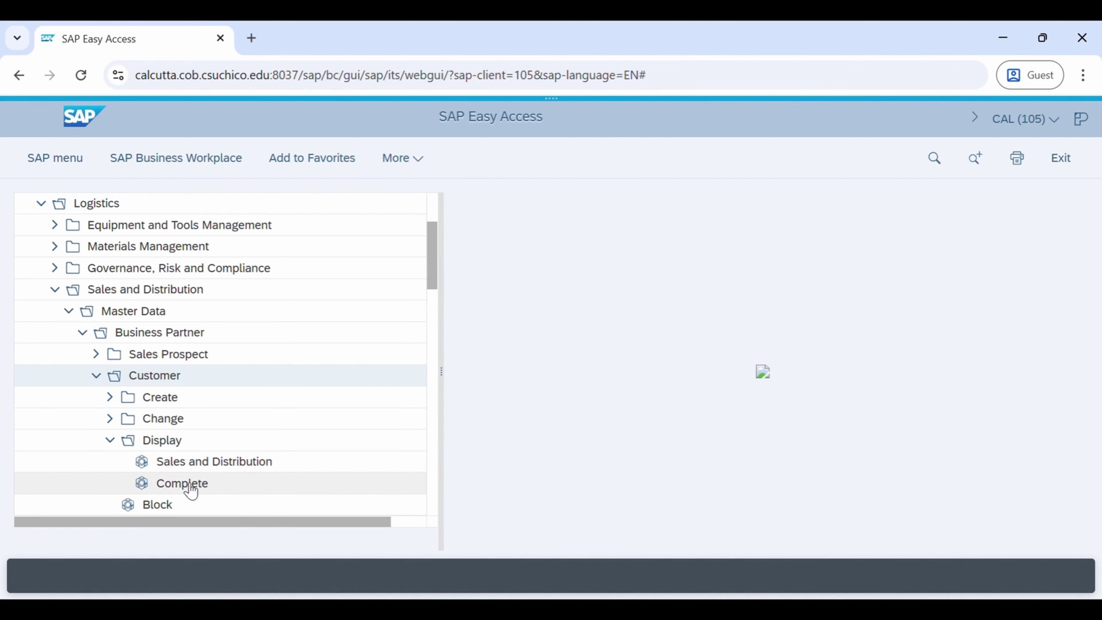
left_click(199, 467)
double_click(199, 466)
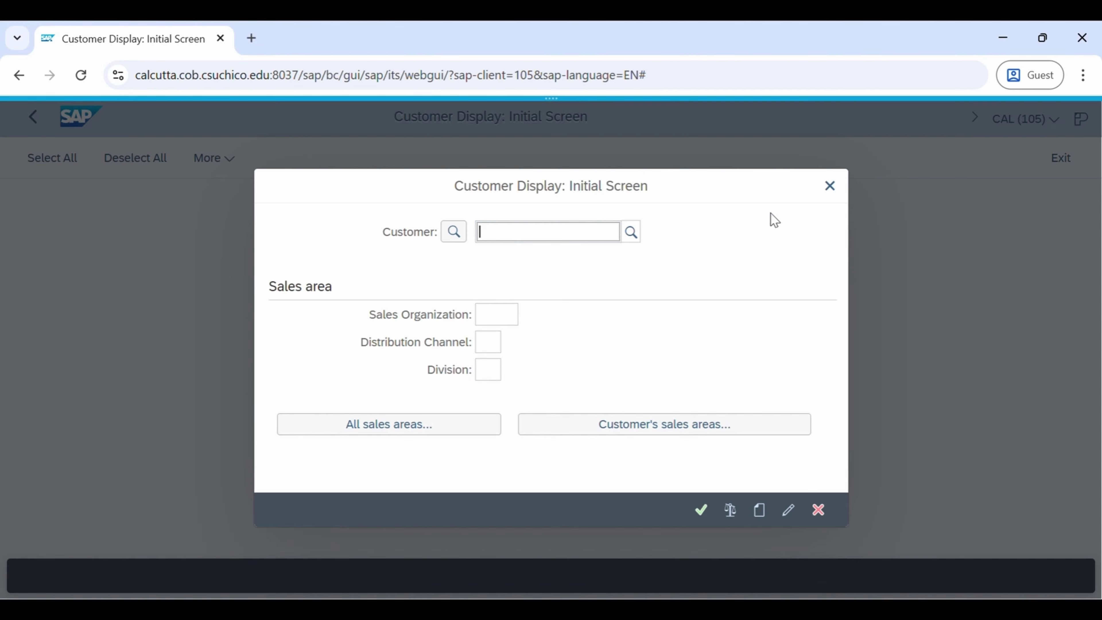
left_click(832, 188)
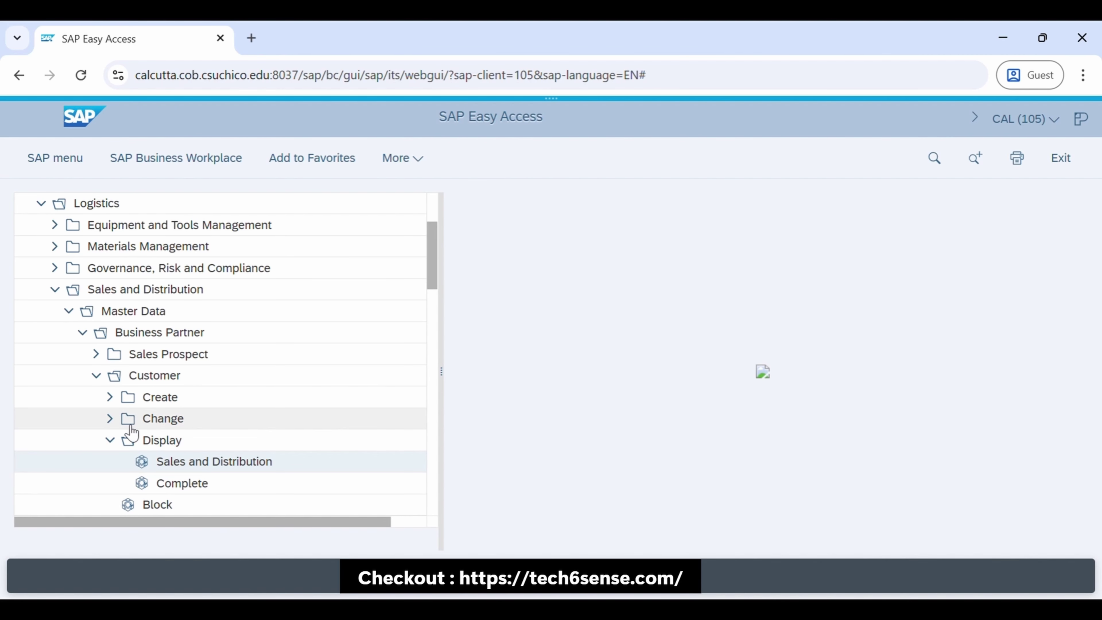
Collapse the Display and Customer folders and reset the tree to the top-level SAP Menu
left_click(114, 440)
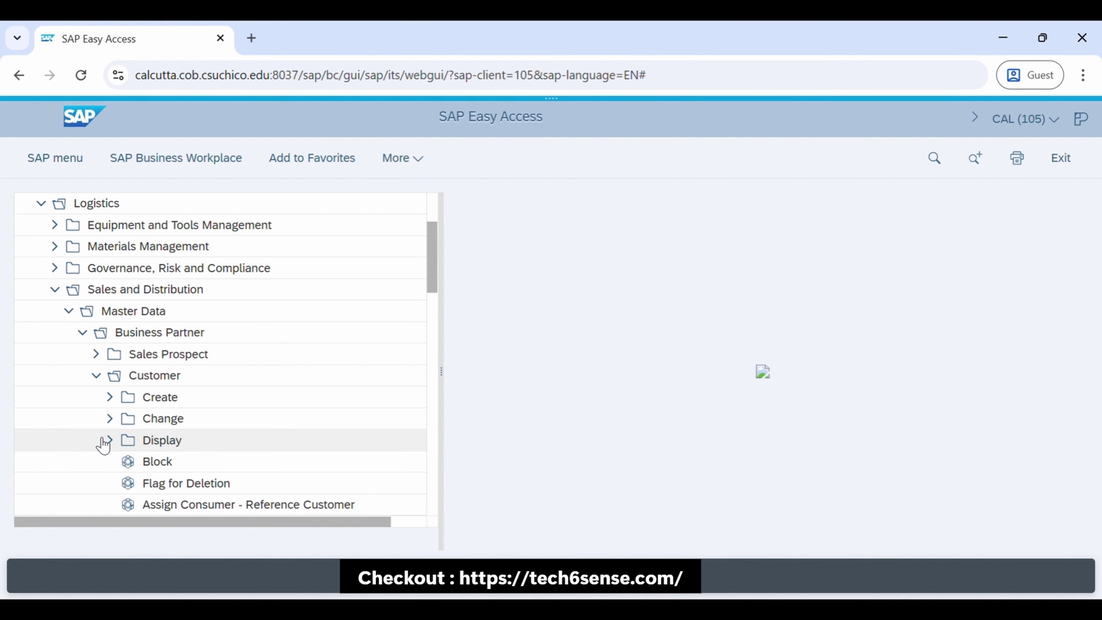
left_click(97, 375)
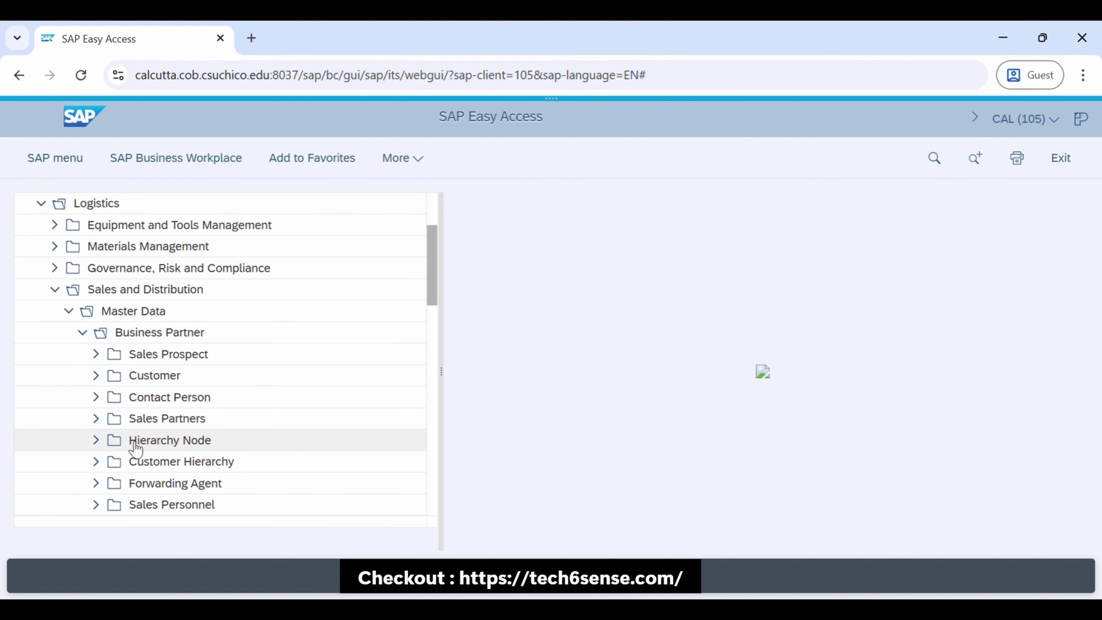
left_click(68, 169)
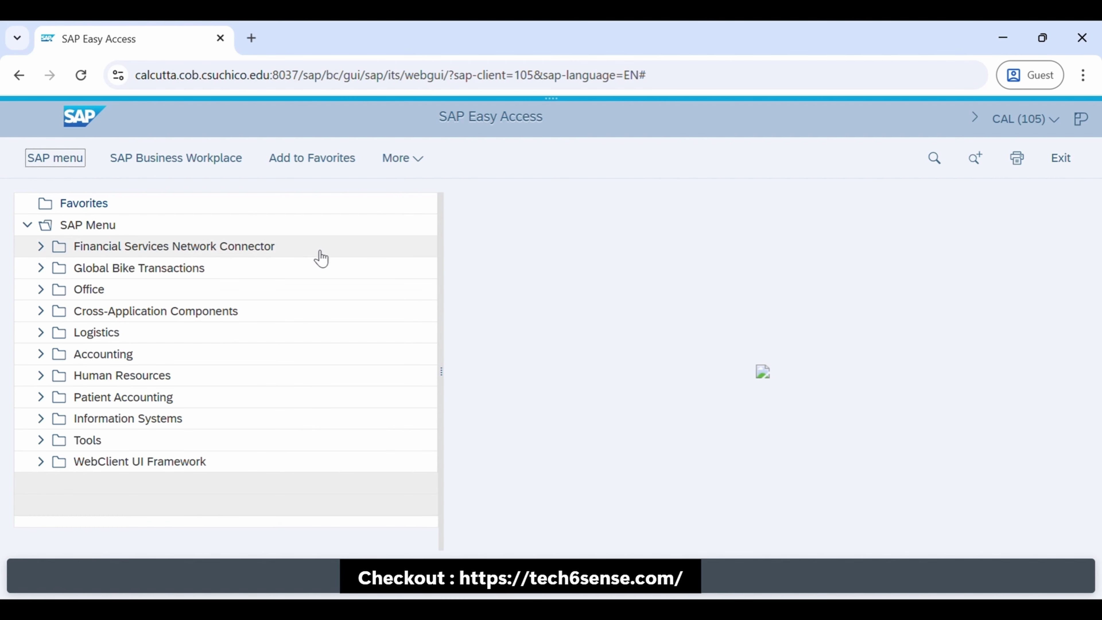
Switch on Display Technical Names in the Easy Access settings, then expand Logistics again
left_click(417, 167)
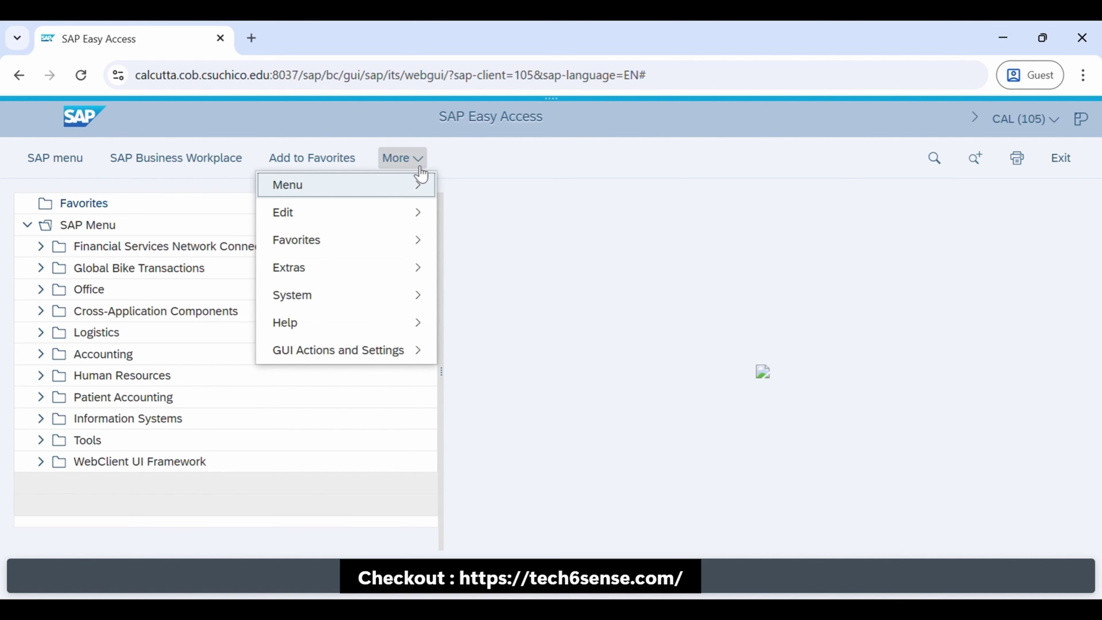
mouse_move(336, 352)
mouse_move(295, 277)
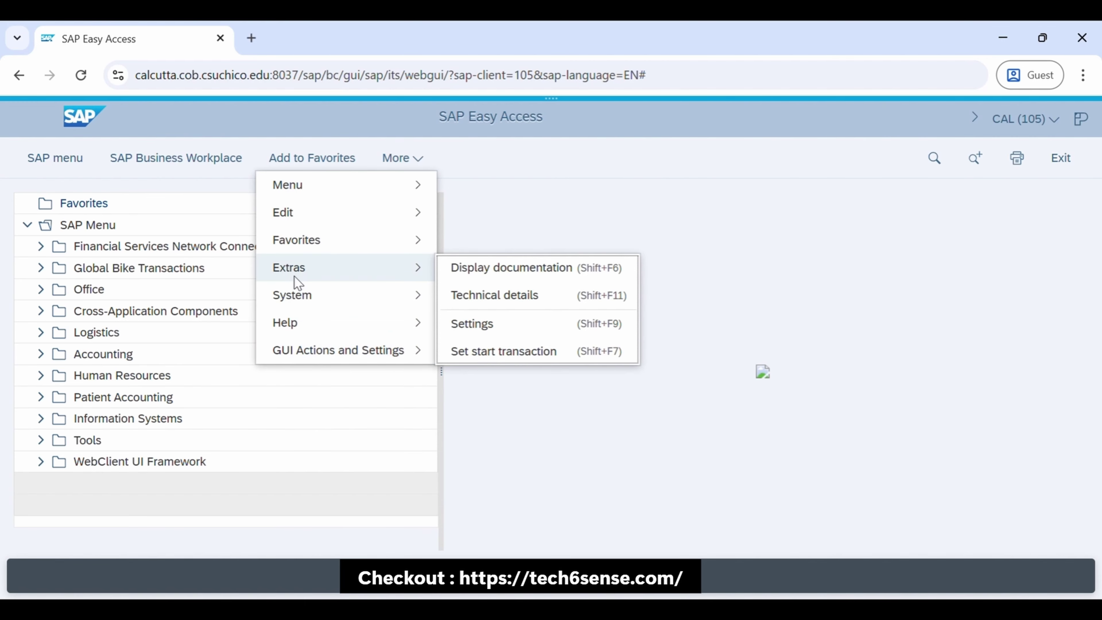
left_click(478, 327)
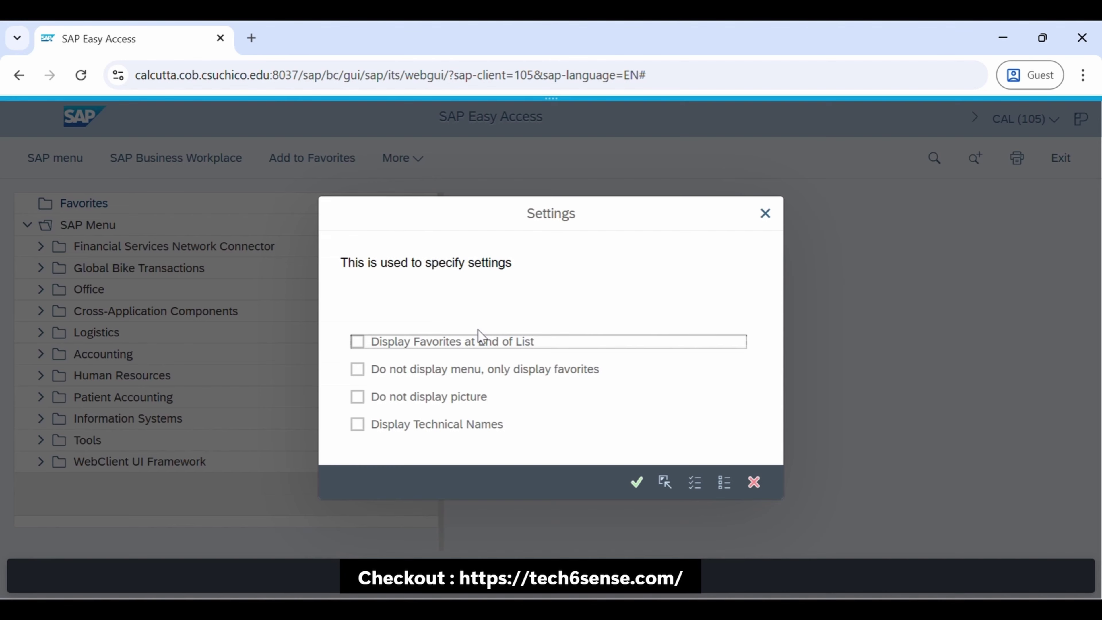
left_click(368, 430)
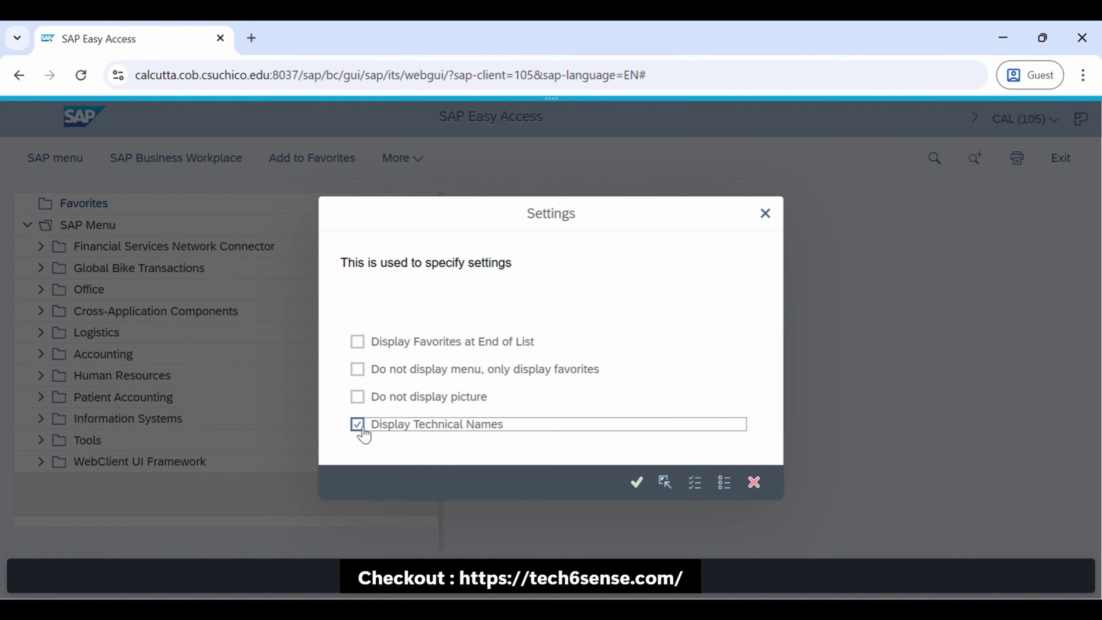
left_click(637, 483)
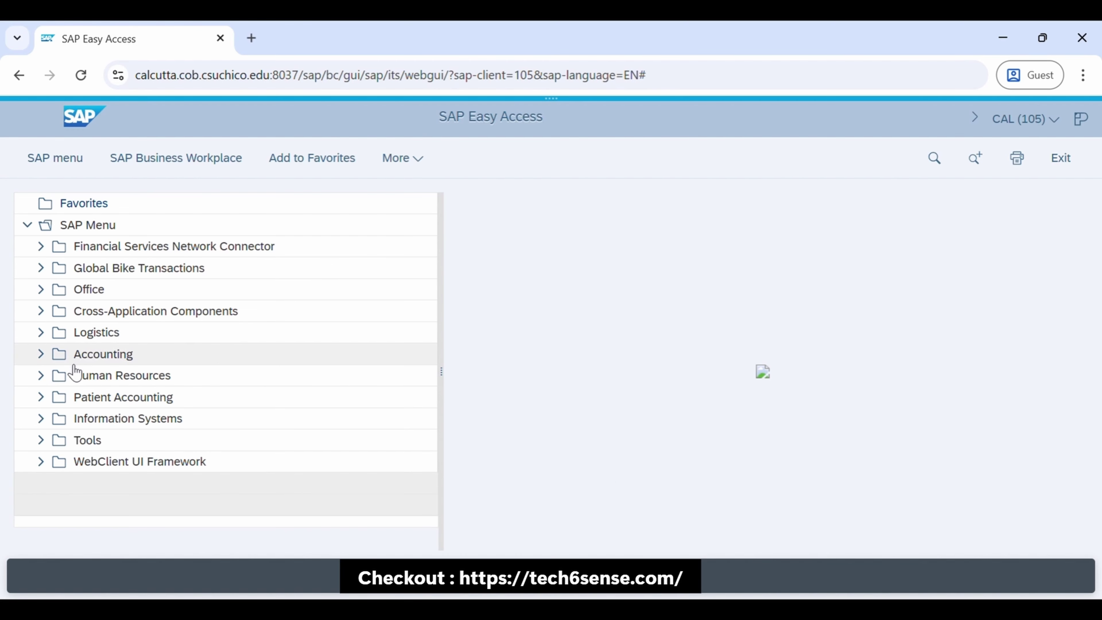
left_click(51, 336)
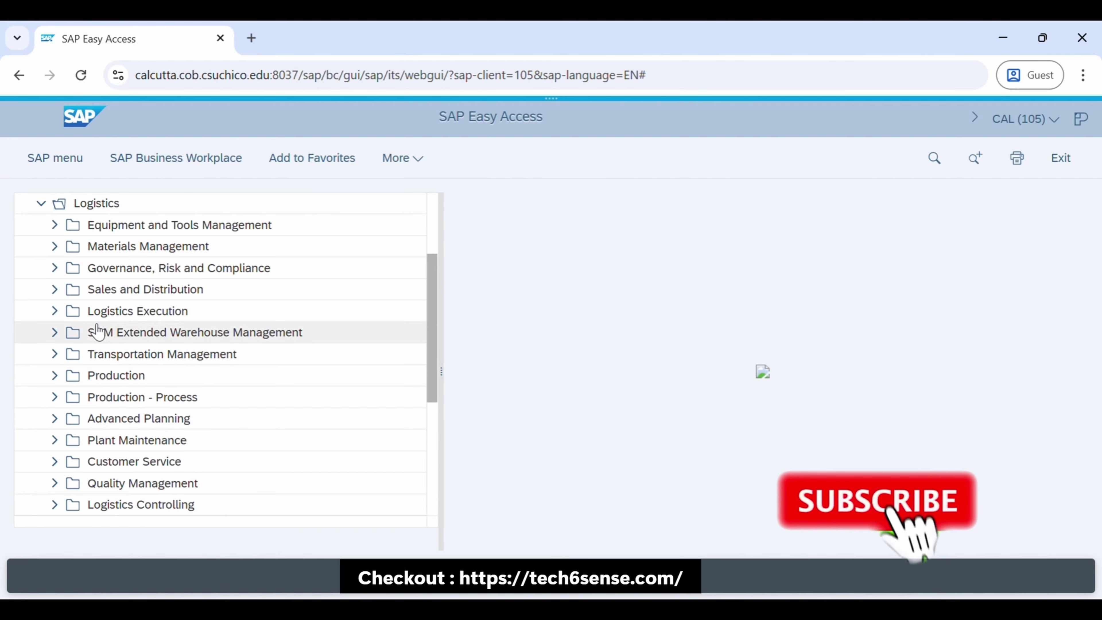
Expand Sales and Distribution down to the customer Display transactions, then collapse the tree to top level
left_click(61, 289)
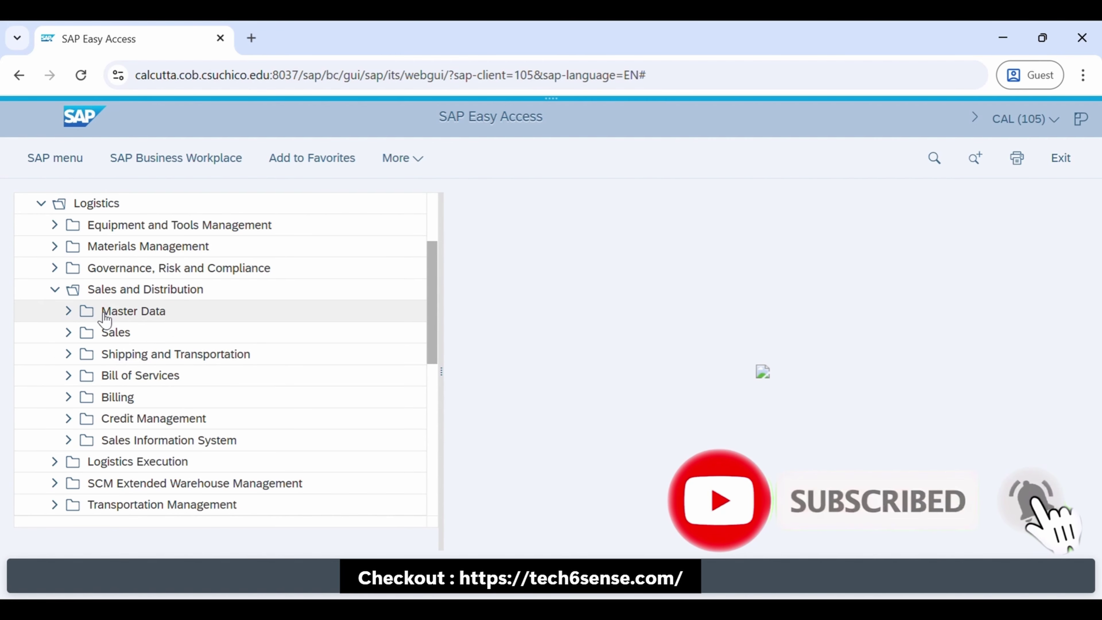
left_click(133, 315)
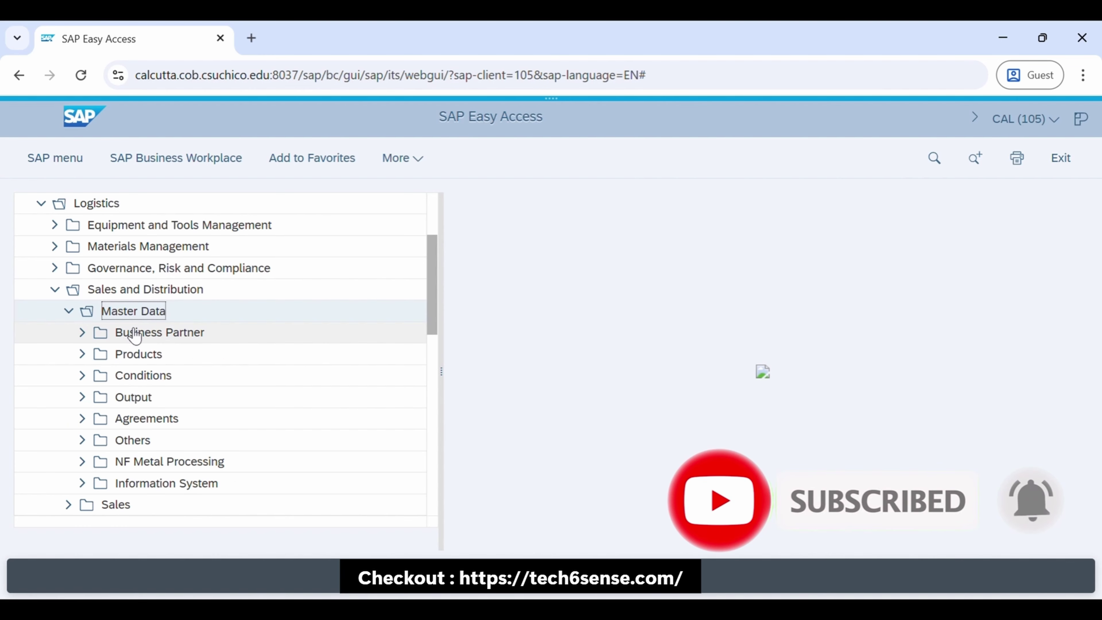
left_click(161, 335)
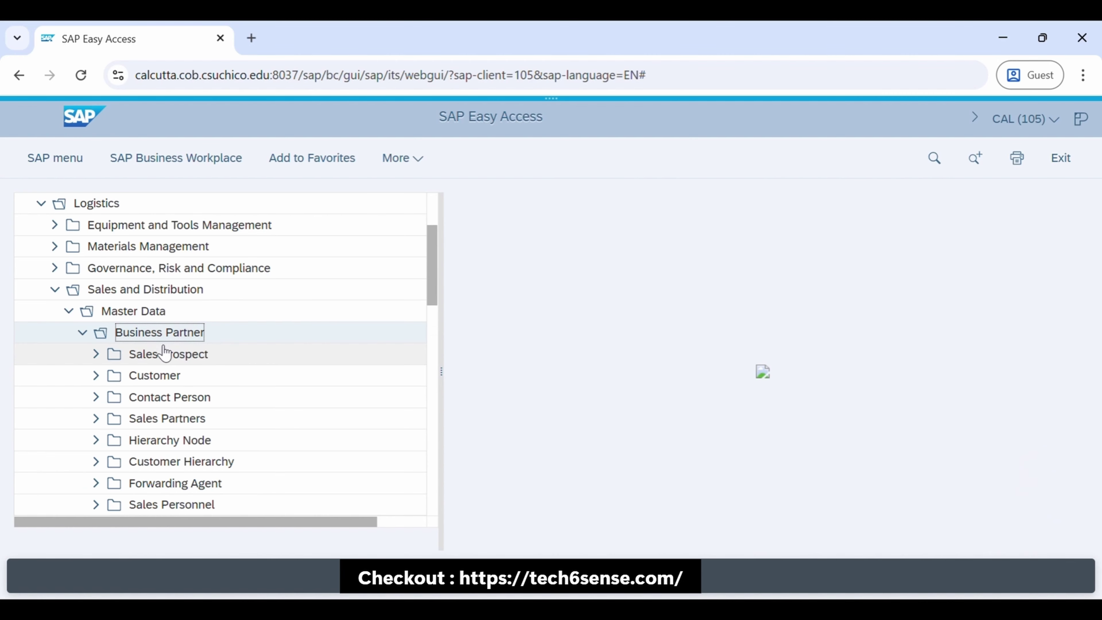
left_click(141, 382)
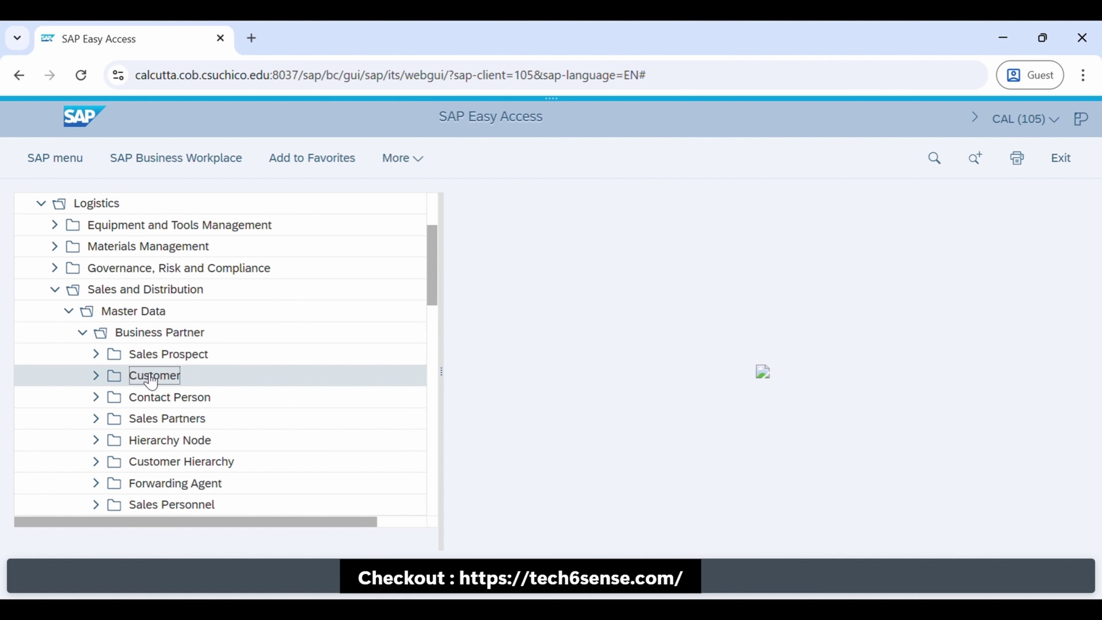
left_click(111, 440)
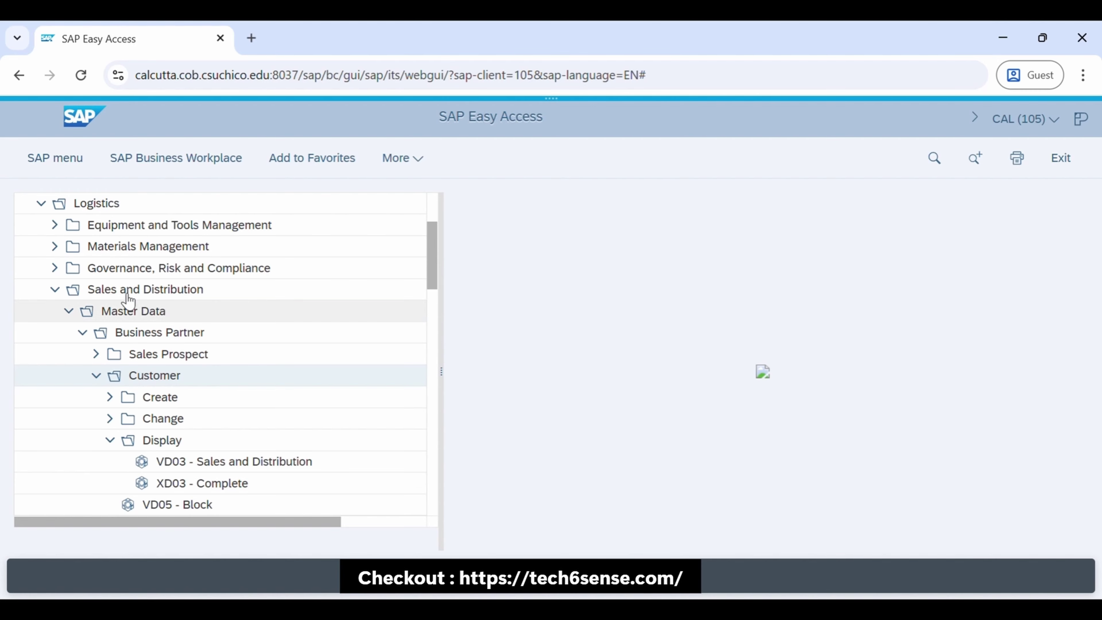
left_click(56, 162)
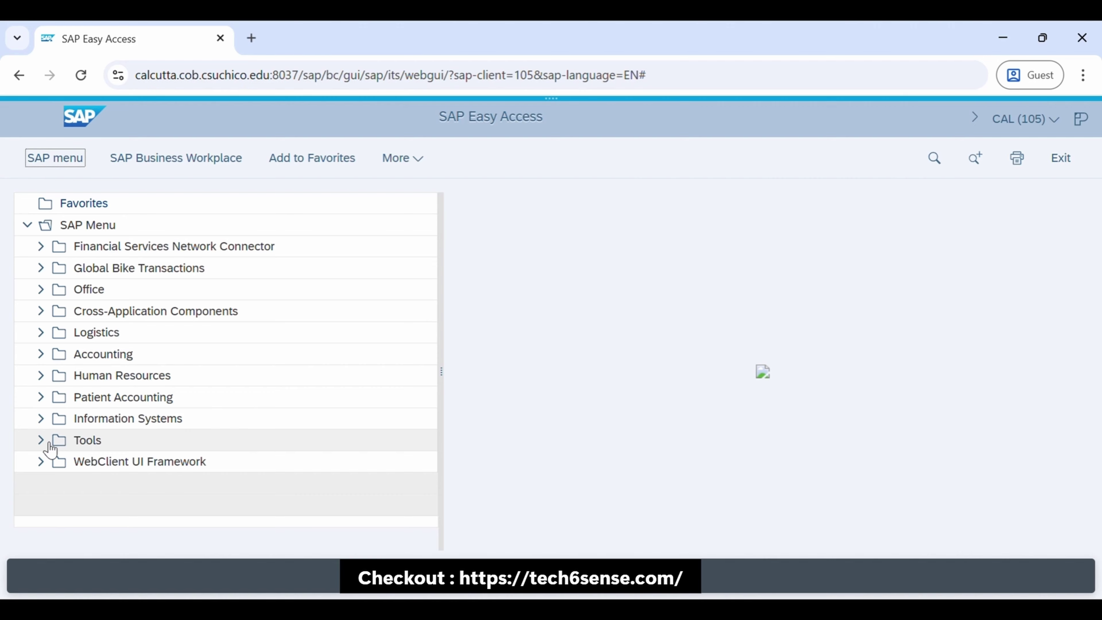
left_click(56, 441)
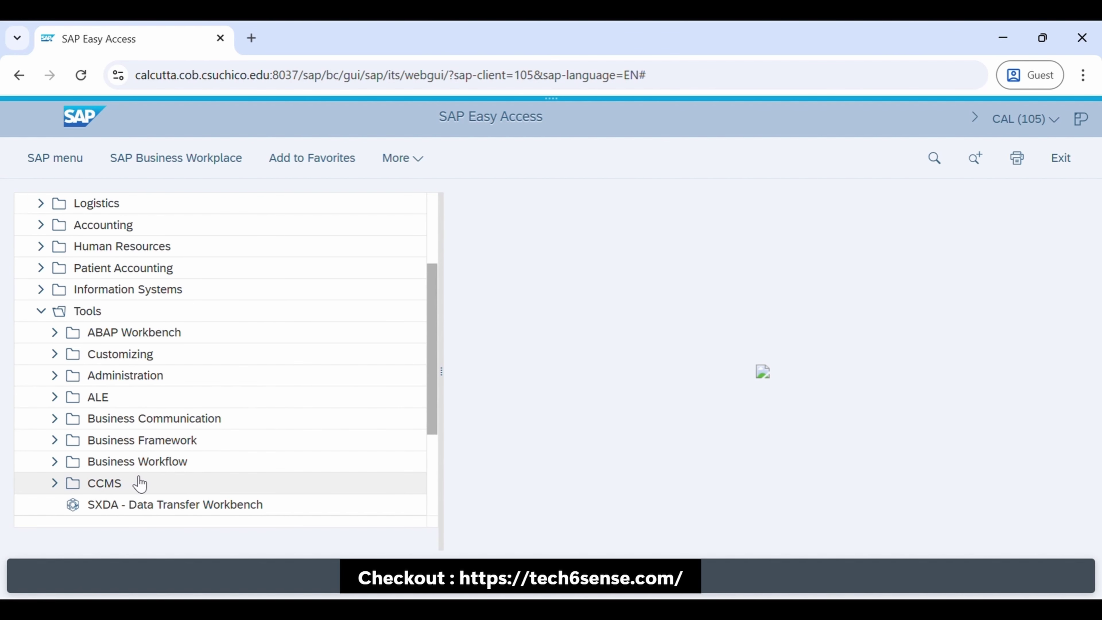
left_click(143, 341)
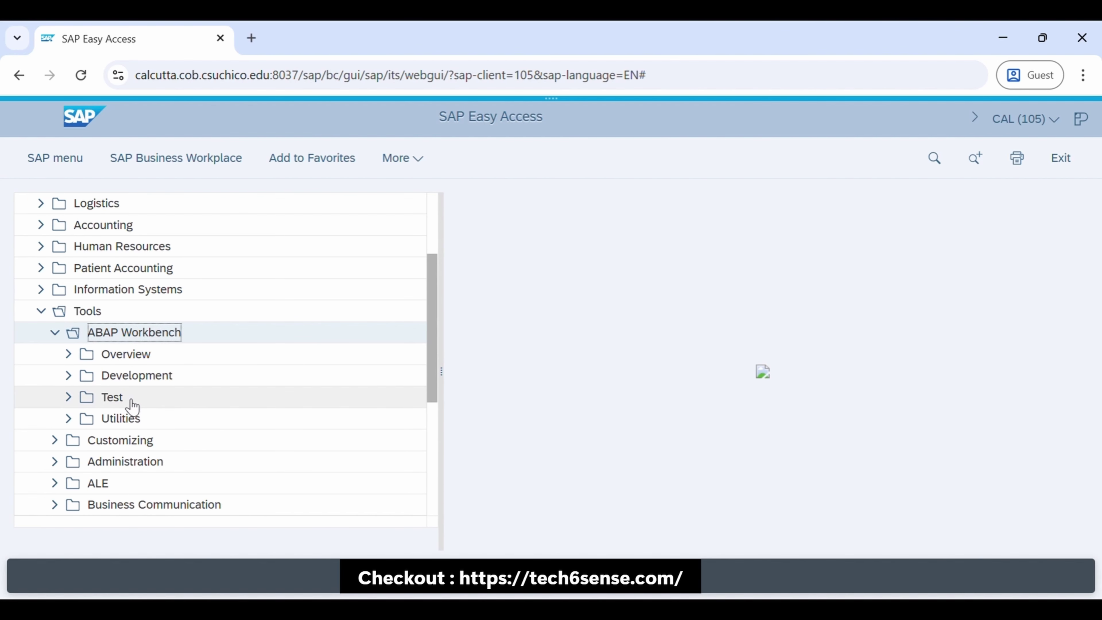
left_click(141, 380)
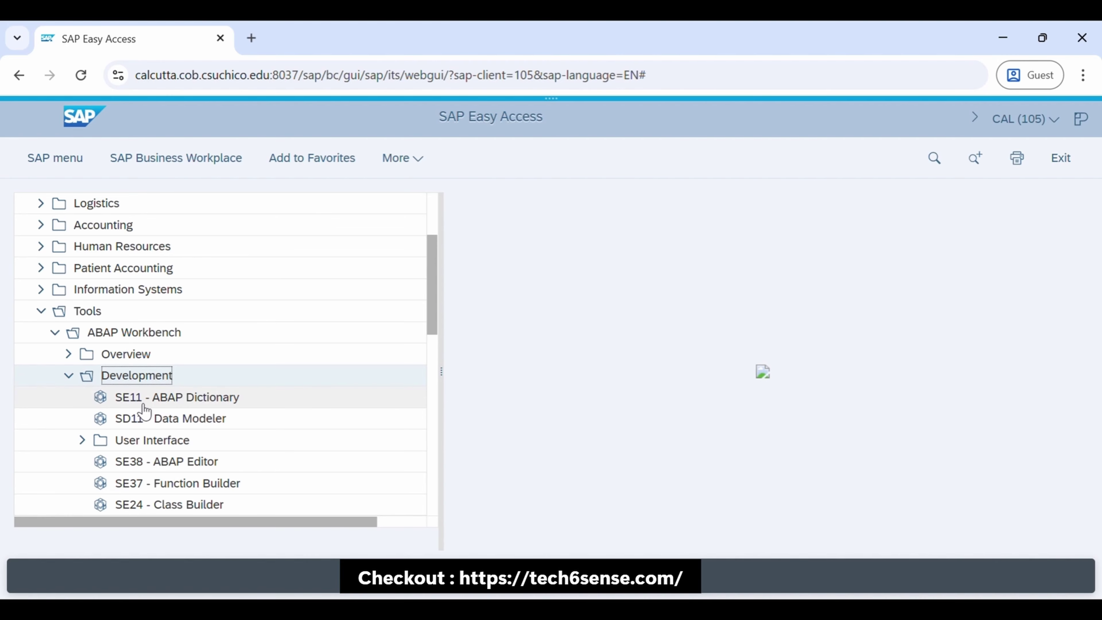
left_click(155, 462)
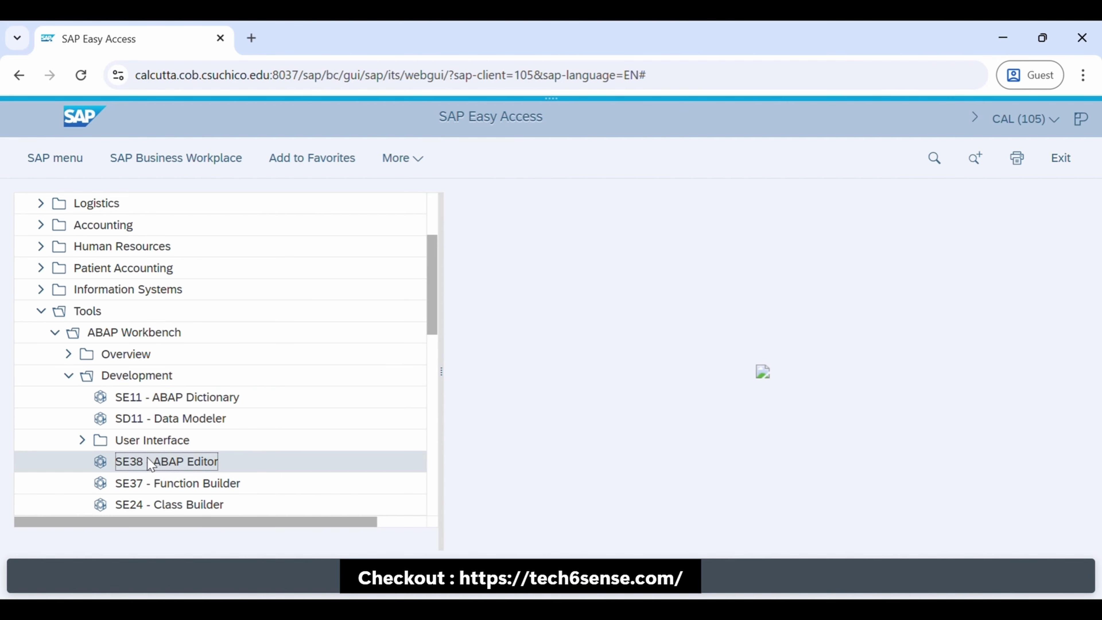
double_click(148, 462)
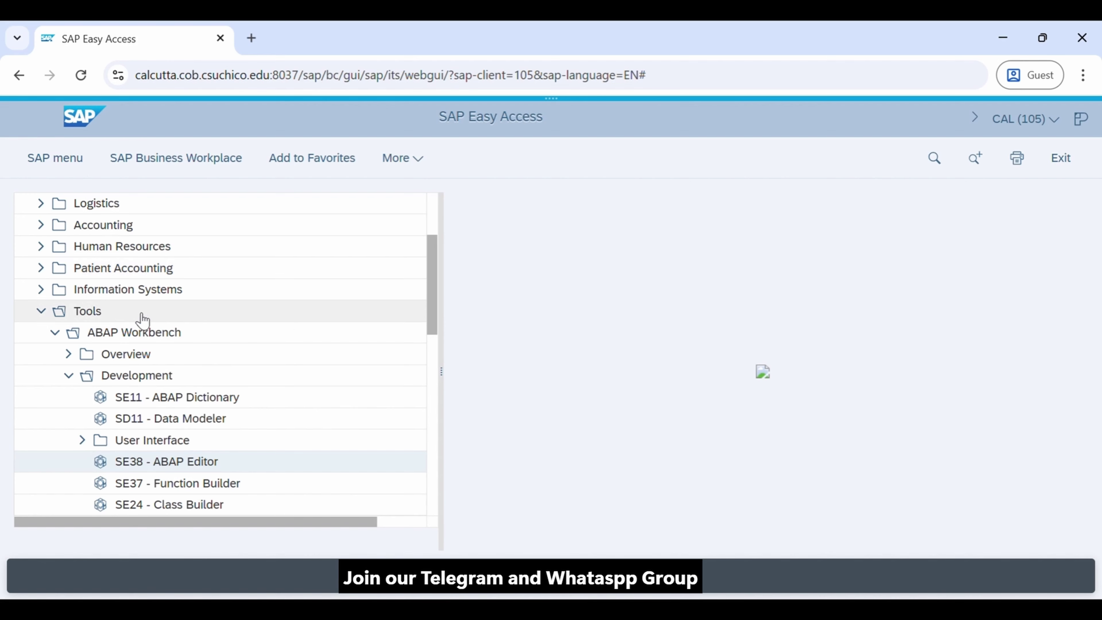
left_click(68, 161)
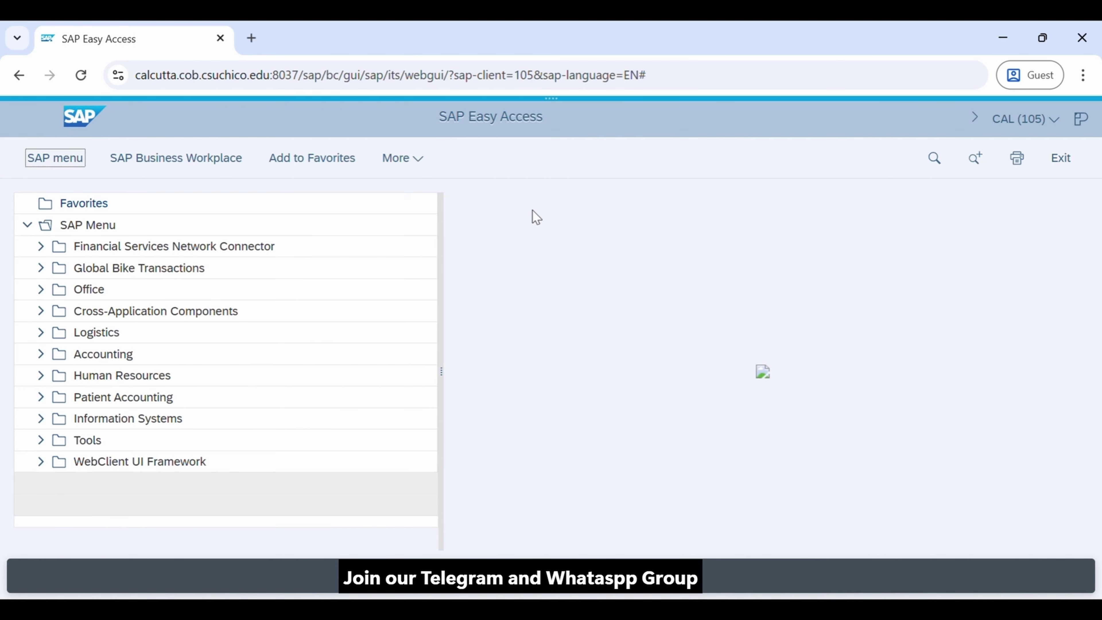
Enable Show OK Code Field in the GUI settings and run transaction xd03 to display a customer
left_click(414, 167)
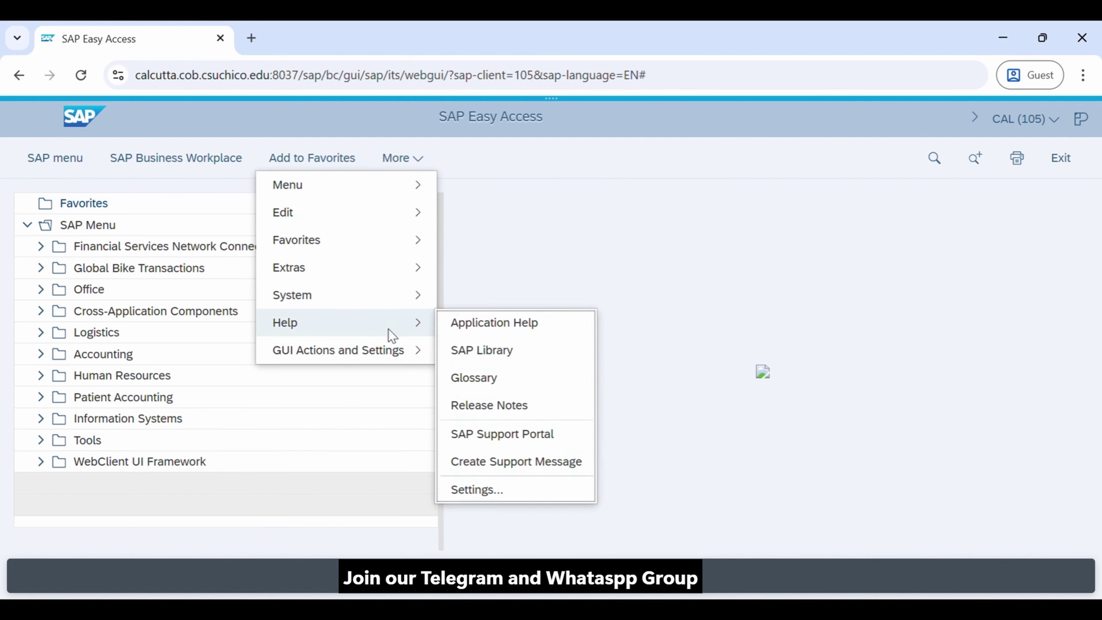
mouse_move(385, 358)
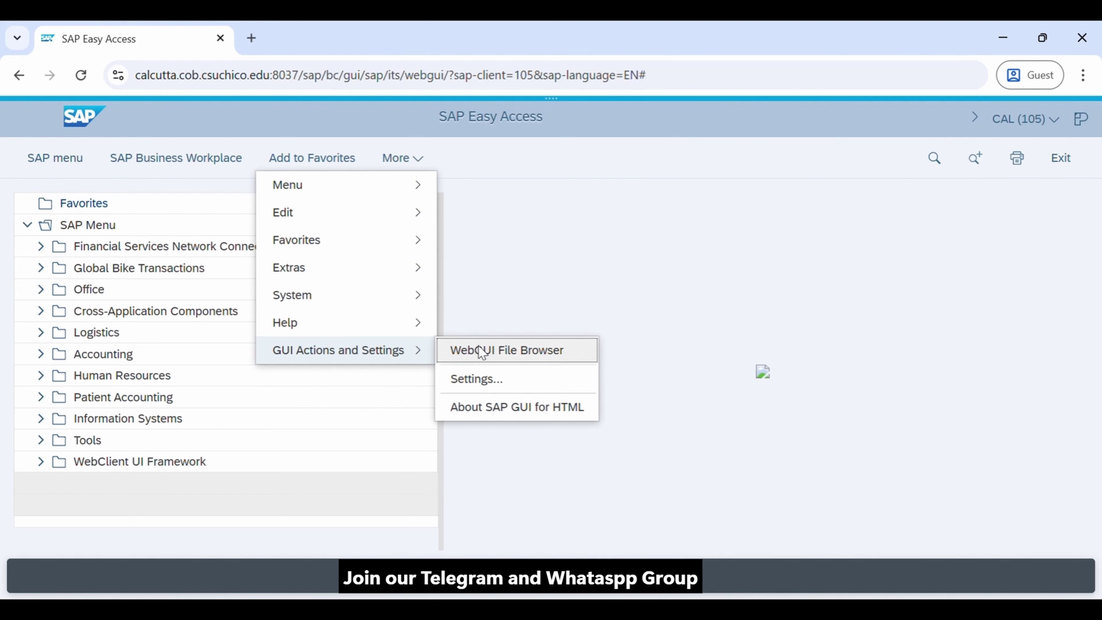
left_click(496, 384)
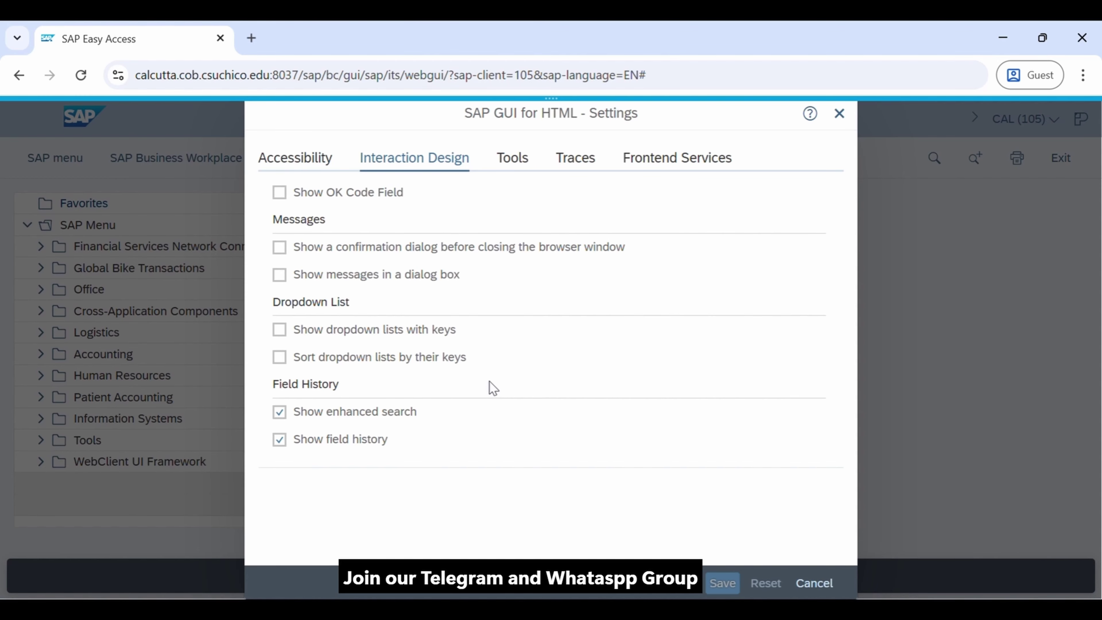
left_click(280, 192)
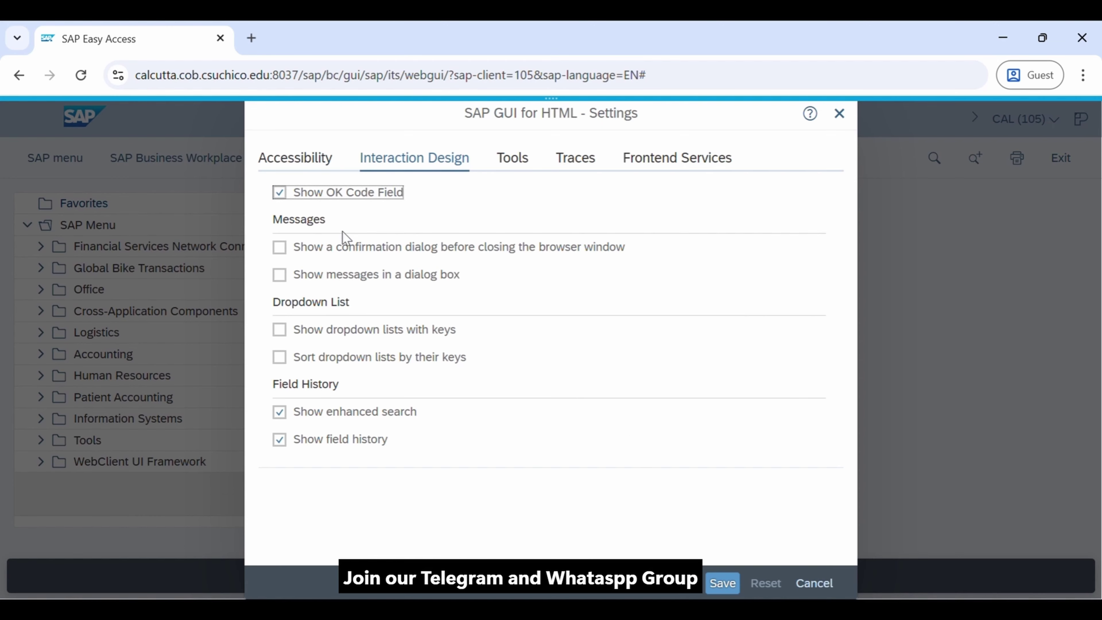
left_click(722, 582)
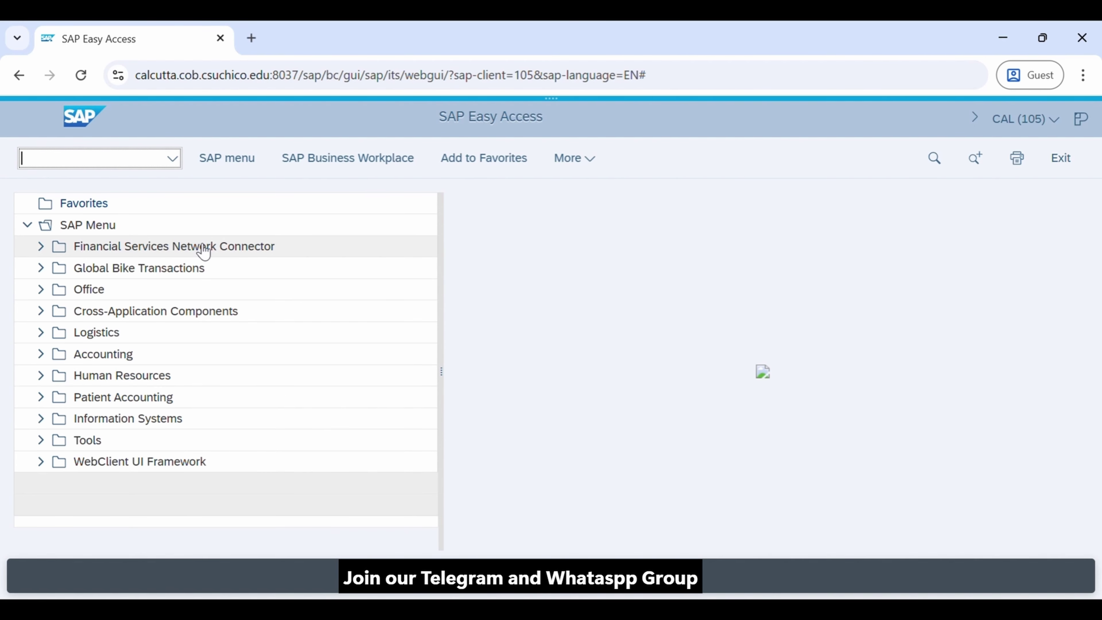
type("03")
key("Return")
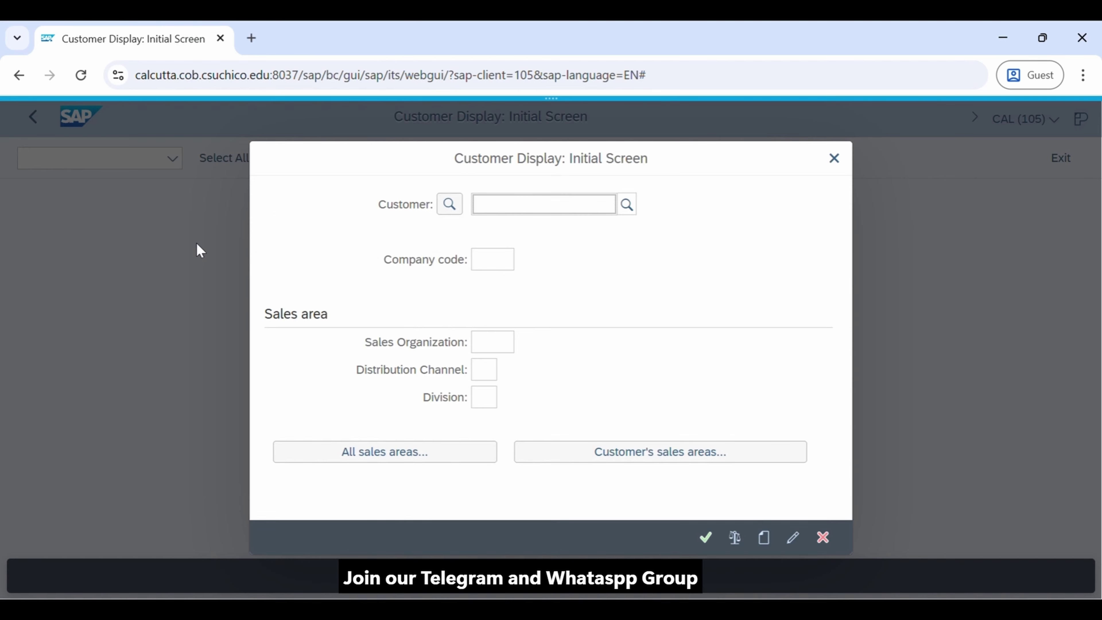
Close Customer Display, visit the ABAP Dictionary via se11, go back, and open the ABAP Editor with se38
left_click(846, 163)
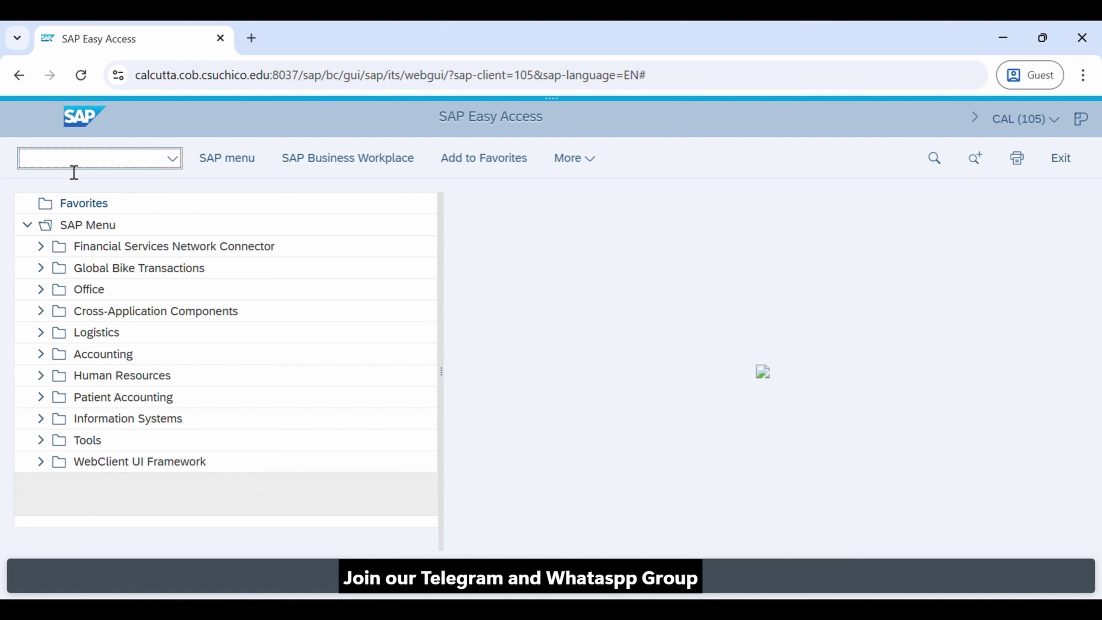
type("se11")
key("Return")
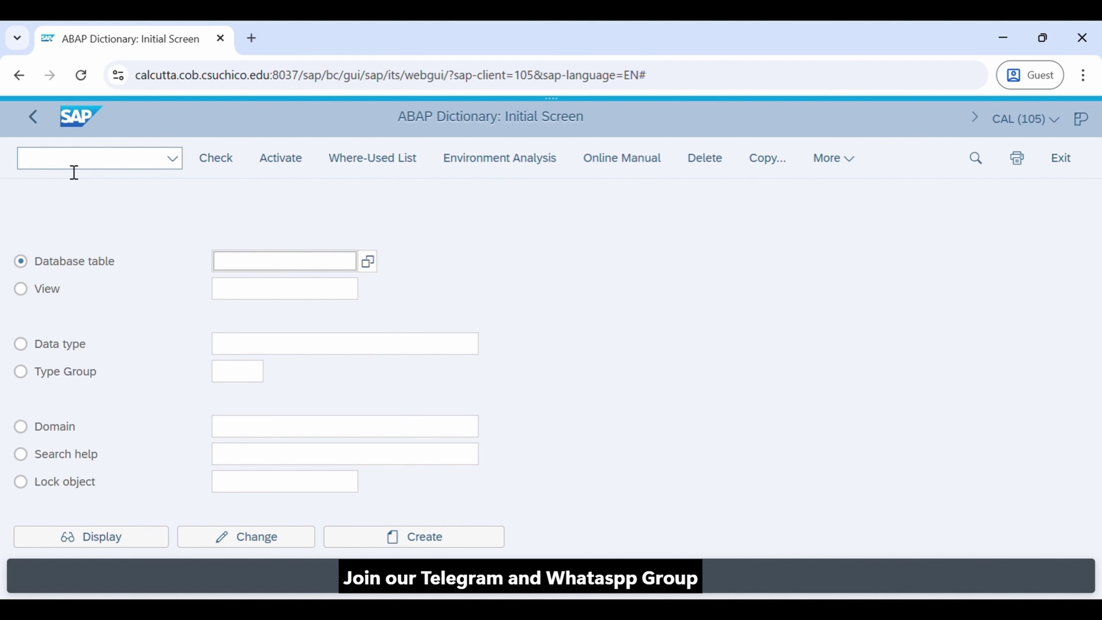
left_click(33, 117)
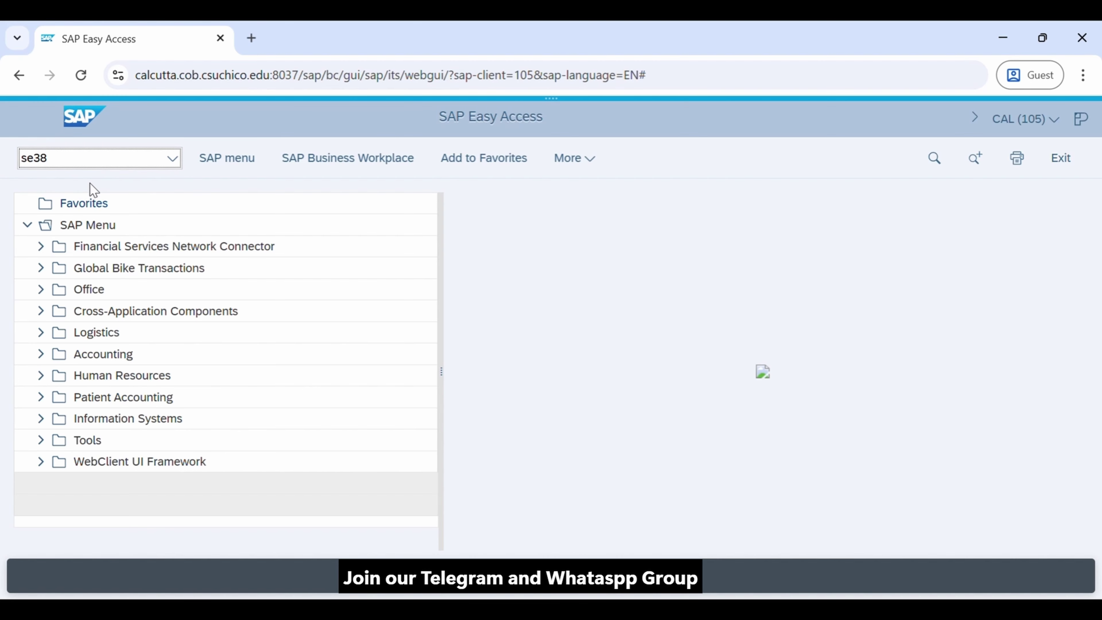
key("Return")
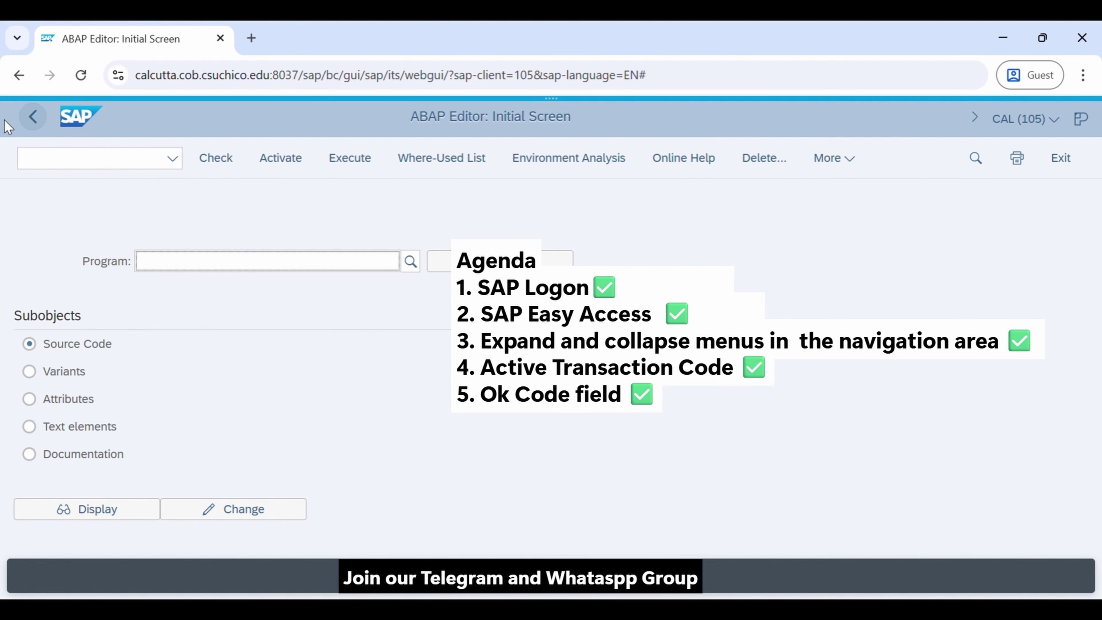
Go back from the ABAP Editor to the SAP Easy Access menu
left_click(32, 117)
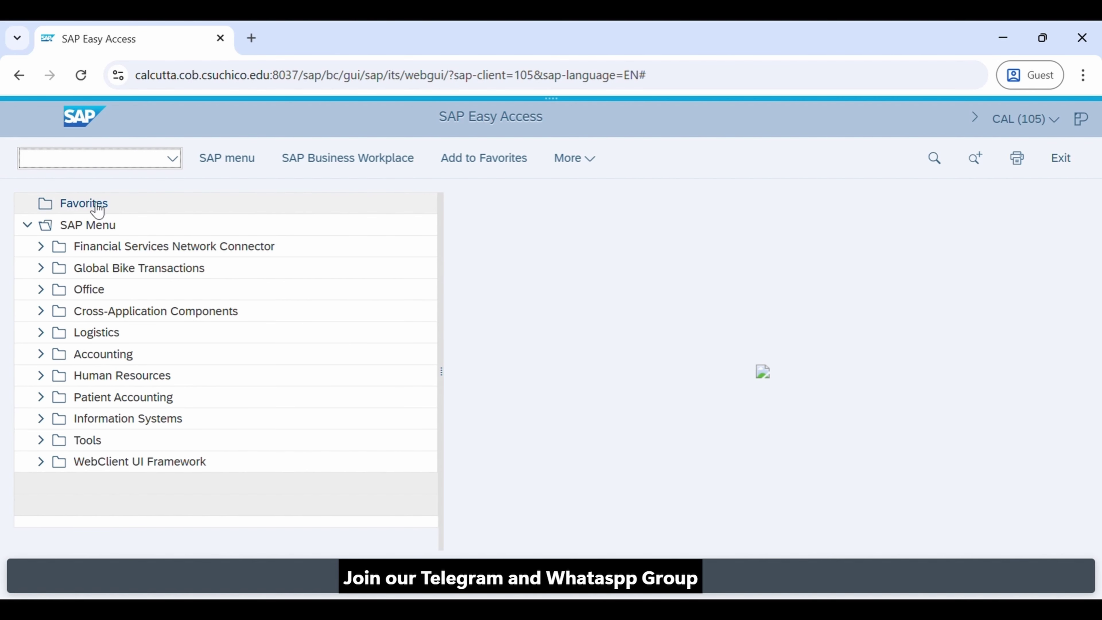
Insert transaction SE38 (ABAP Editor) into the Favorites folder
right_click(97, 205)
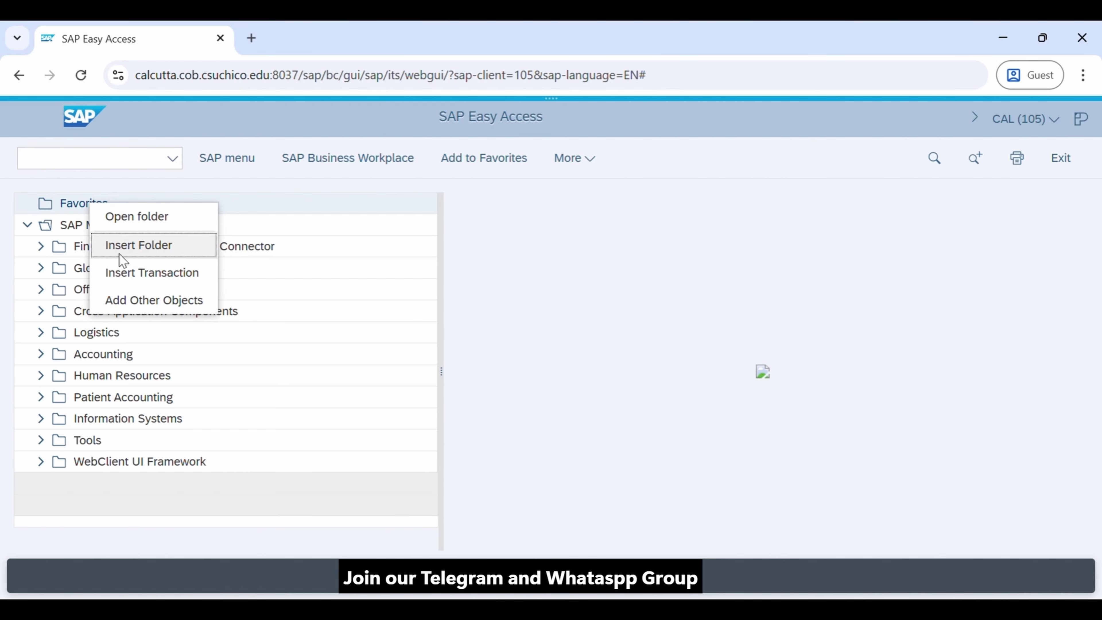
left_click(151, 275)
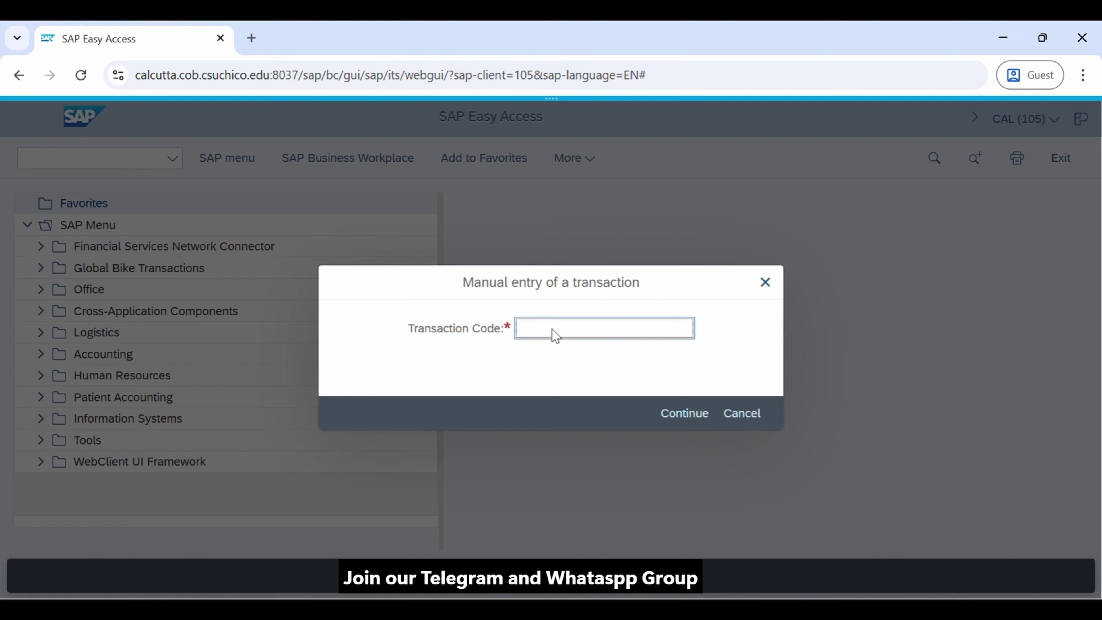
type("SE38")
left_click(684, 413)
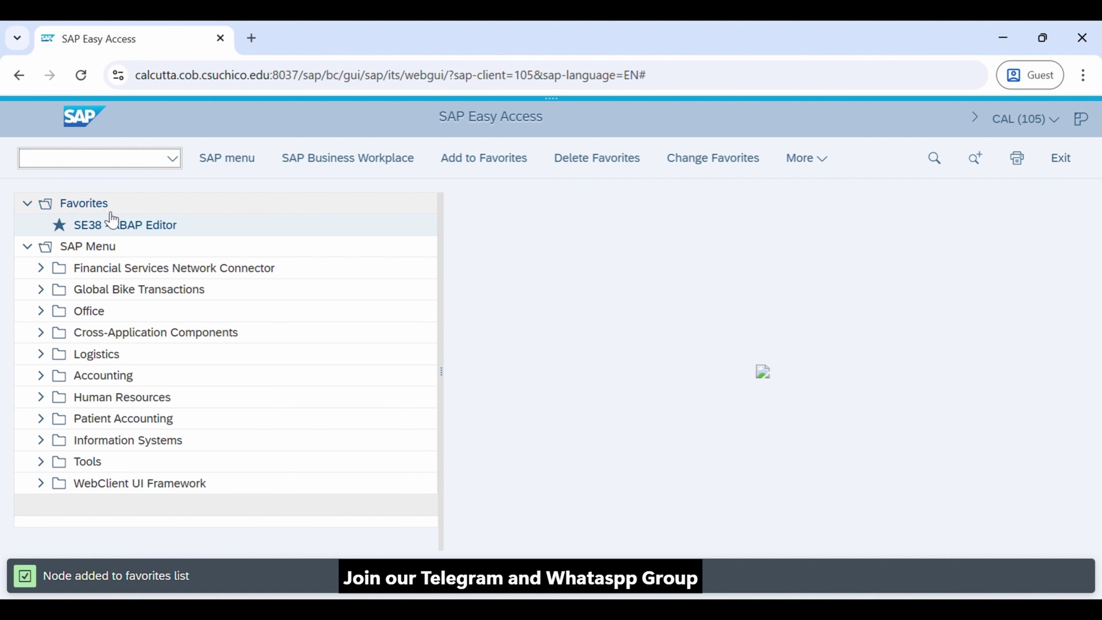
right_click(98, 205)
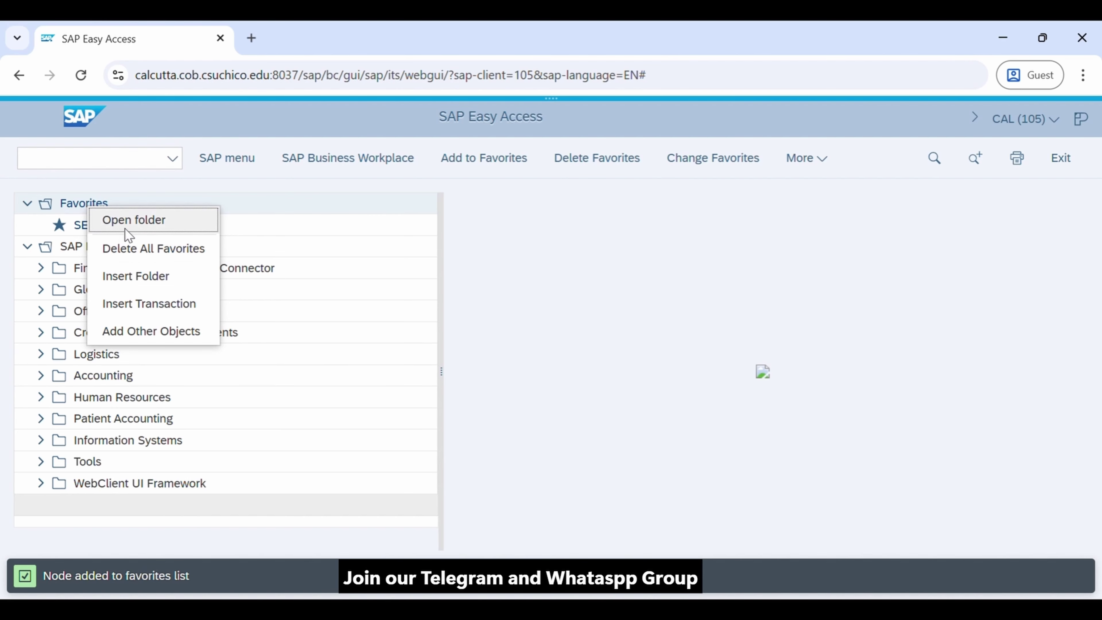
Insert a new folder under Favorites, renamed from the default to 'Tech6Sense'
left_click(111, 227)
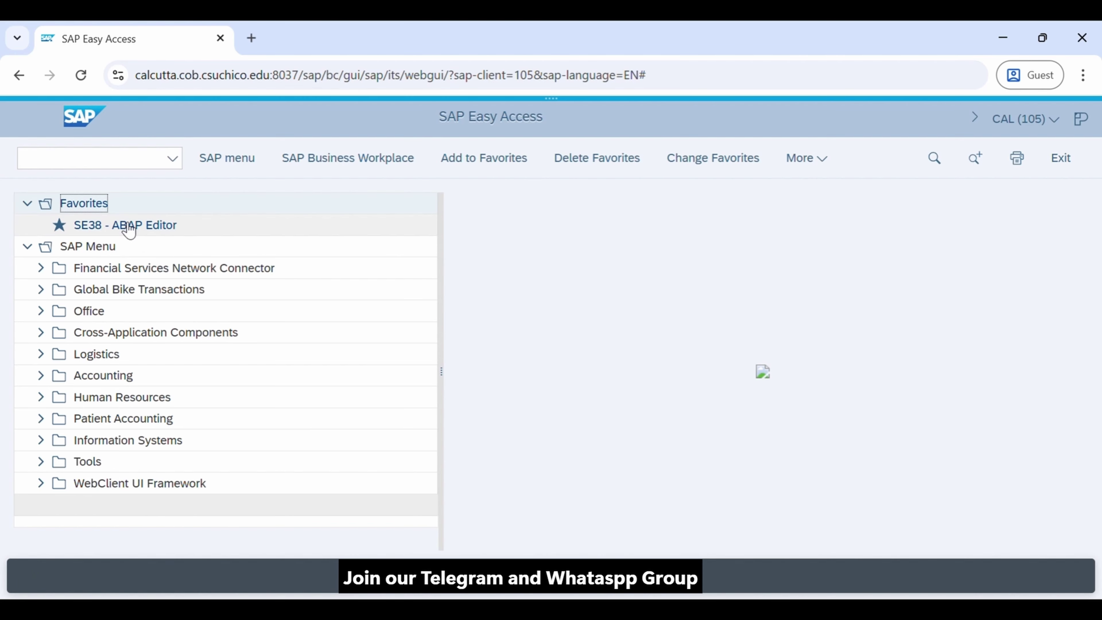
right_click(100, 208)
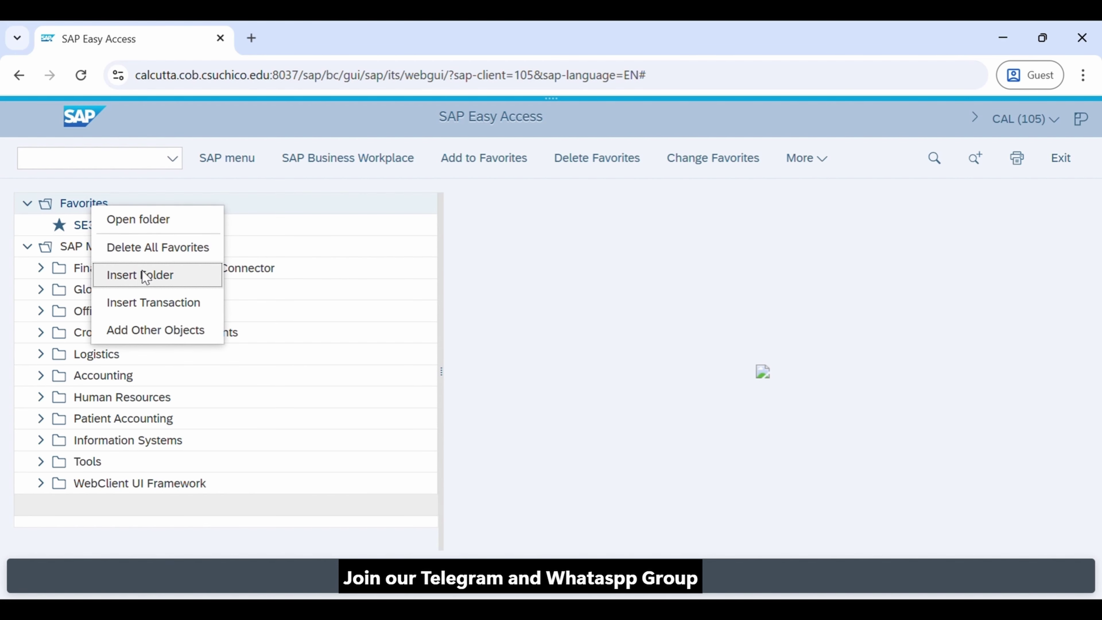
left_click(126, 275)
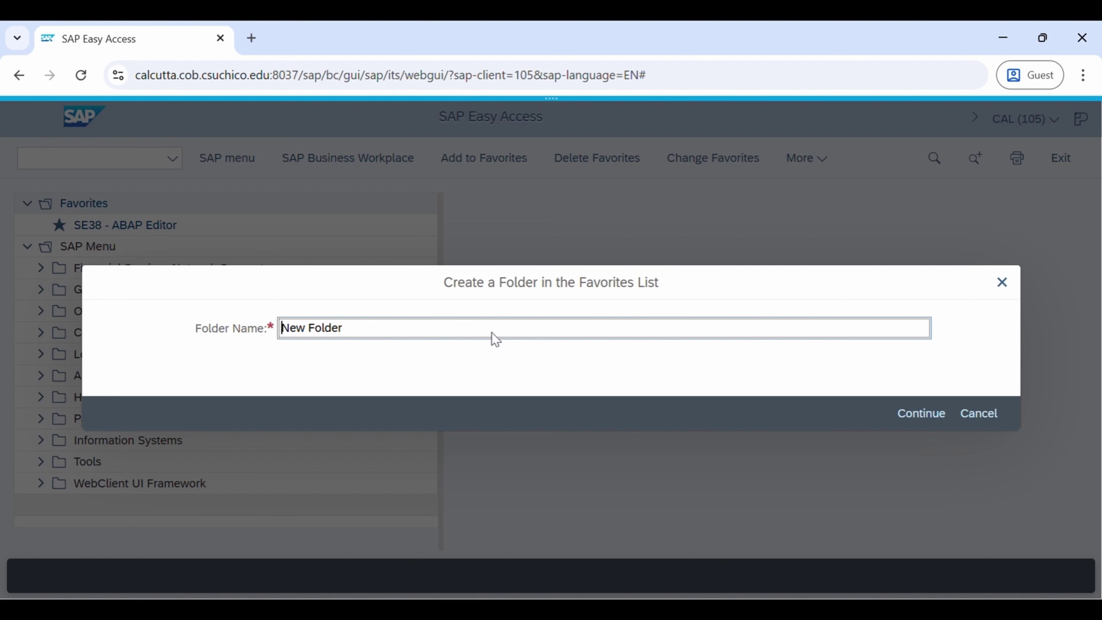
type("T")
key("BackSpace")
key("Delete")
key("Delete")
key("Delete")
key("Delete")
key("Delete")
key("Delete")
key("Delete")
key("Delete")
key("Delete")
type("Tech6Sense")
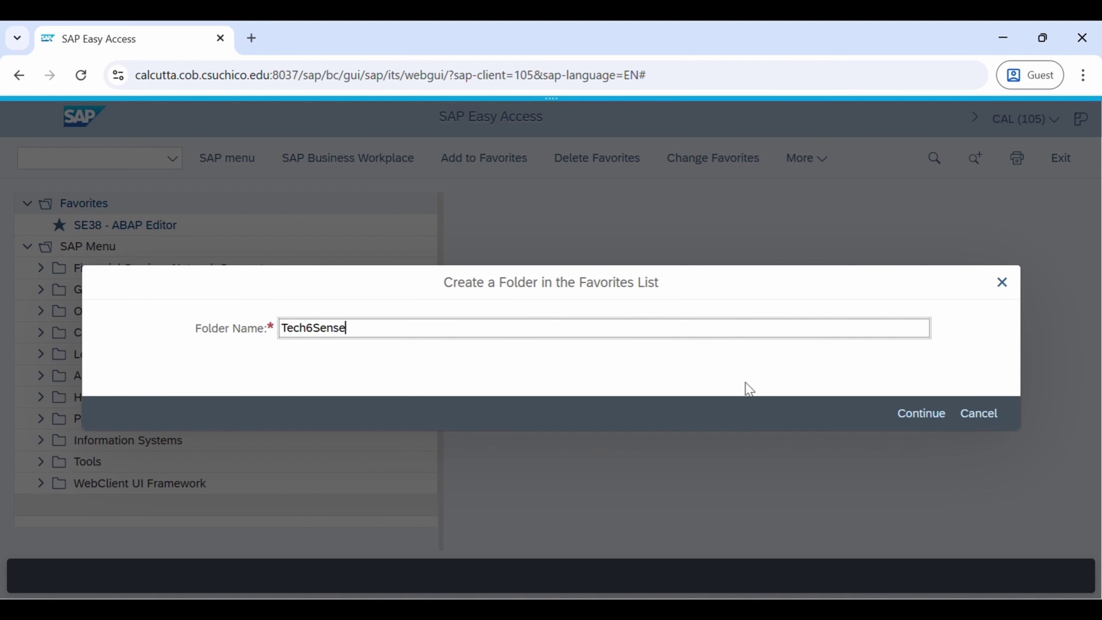
left_click(926, 418)
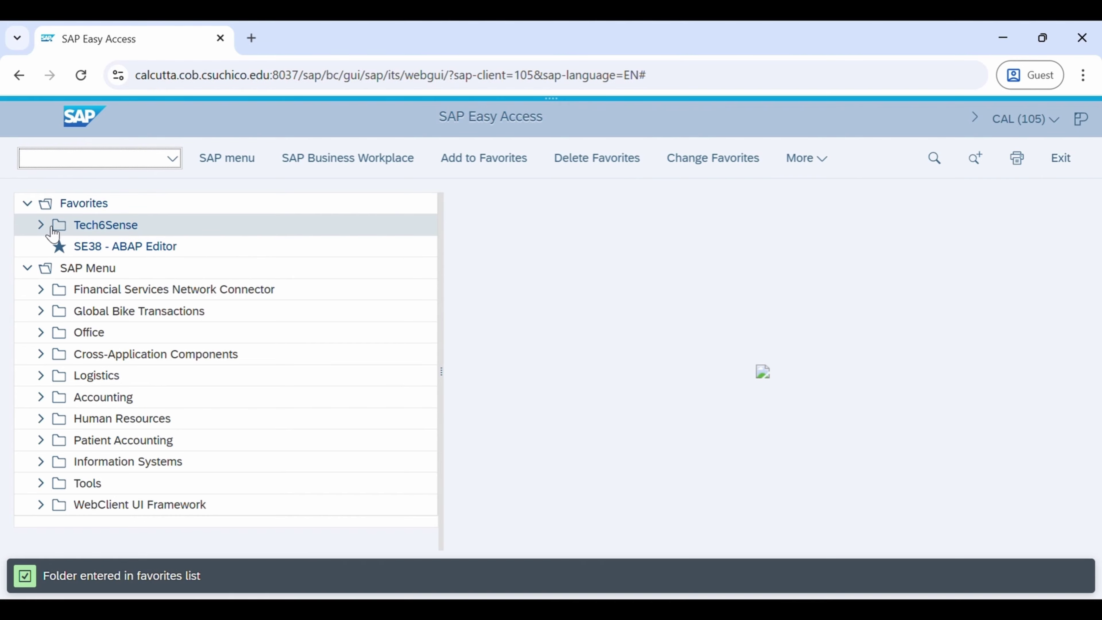
Begin a 'Web address or file' object under Favorites with the text 'Youtube Link'
left_click(111, 230)
right_click(105, 226)
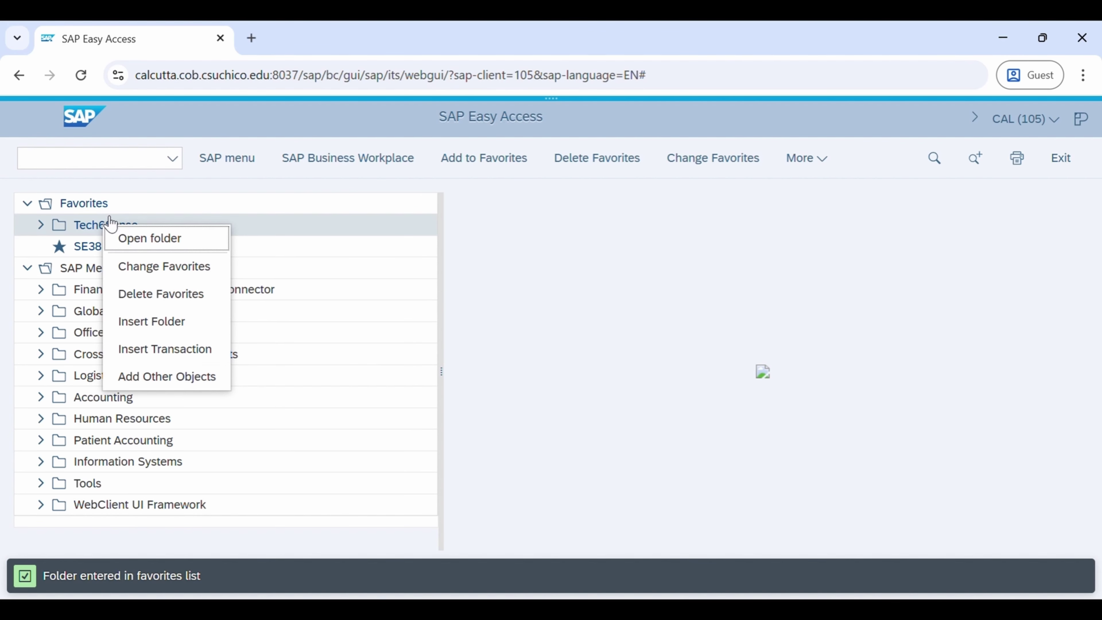
right_click(79, 207)
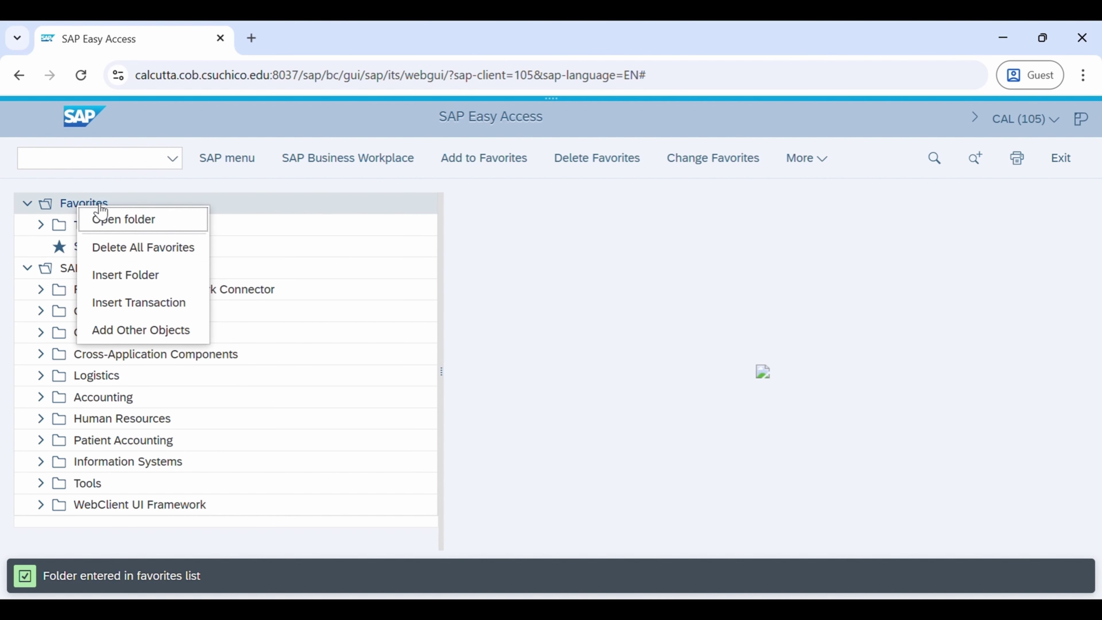
left_click(150, 333)
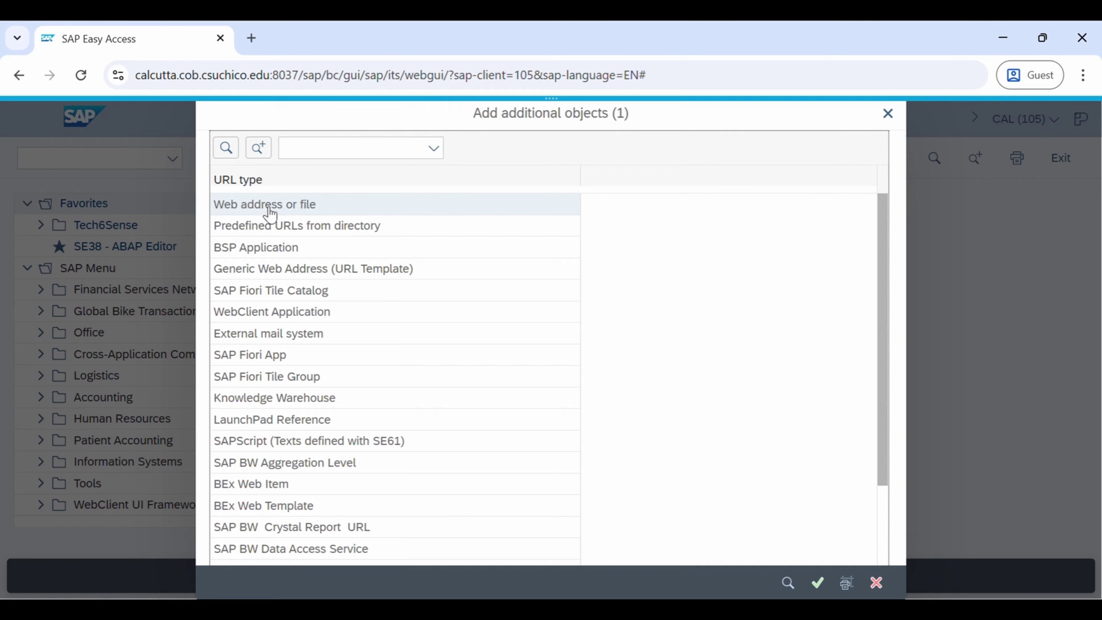
left_click(270, 213)
double_click(270, 213)
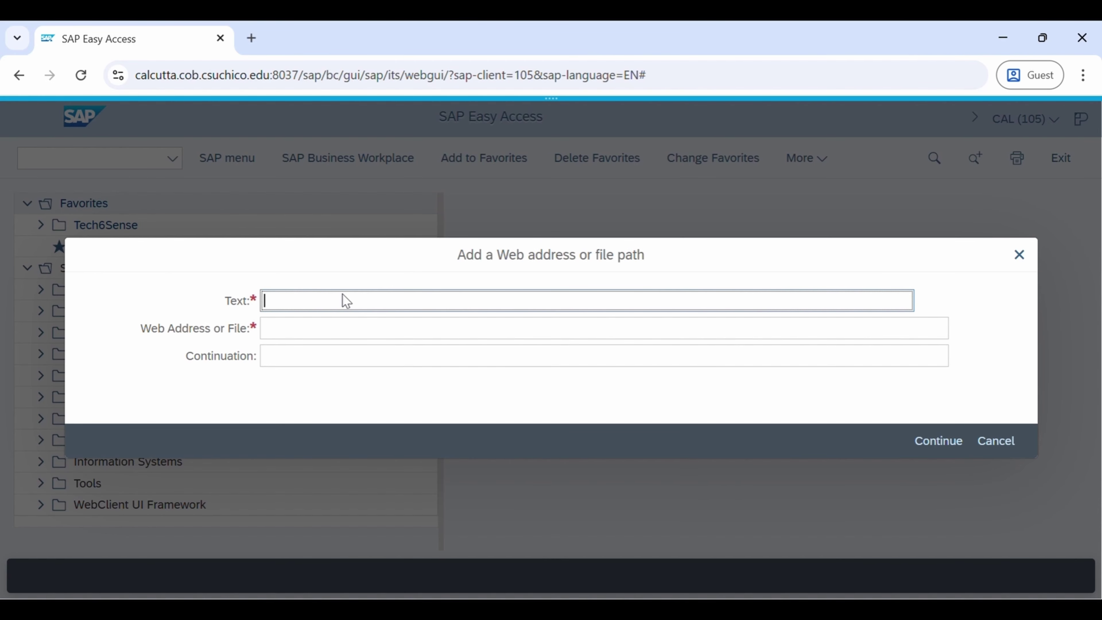
type("T")
key("BackSpace")
type("Y")
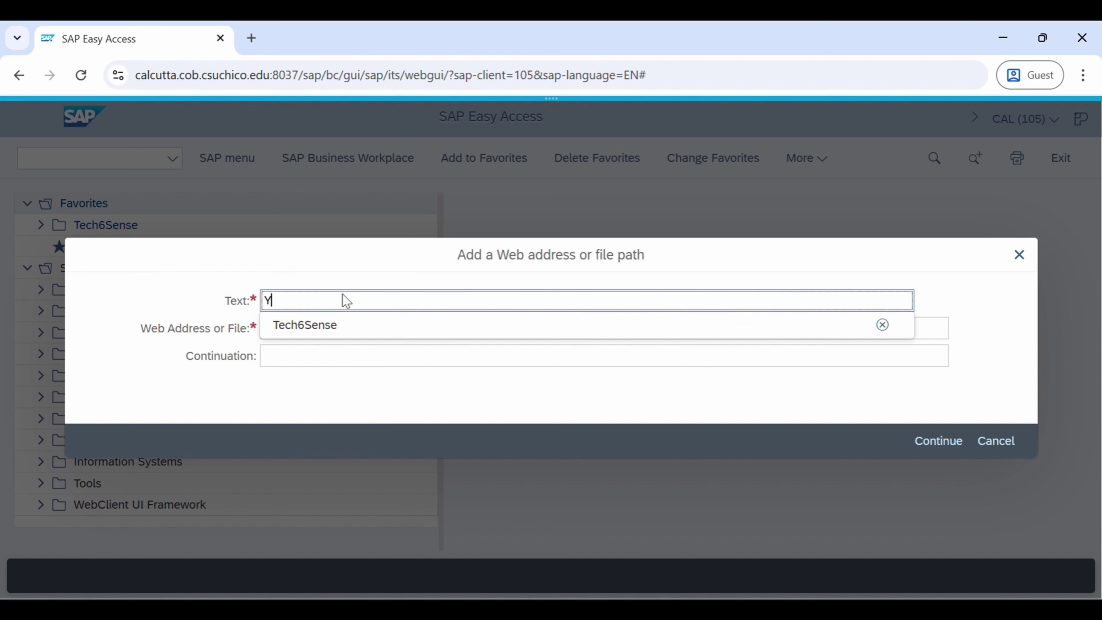
type("outube ")
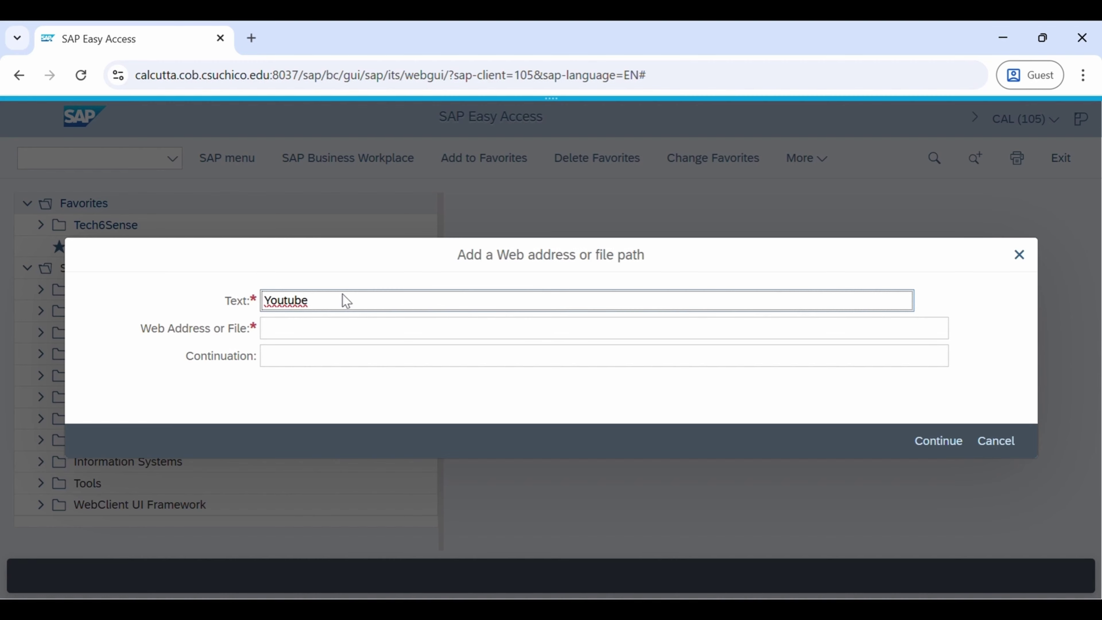
type("Link")
left_click(309, 332)
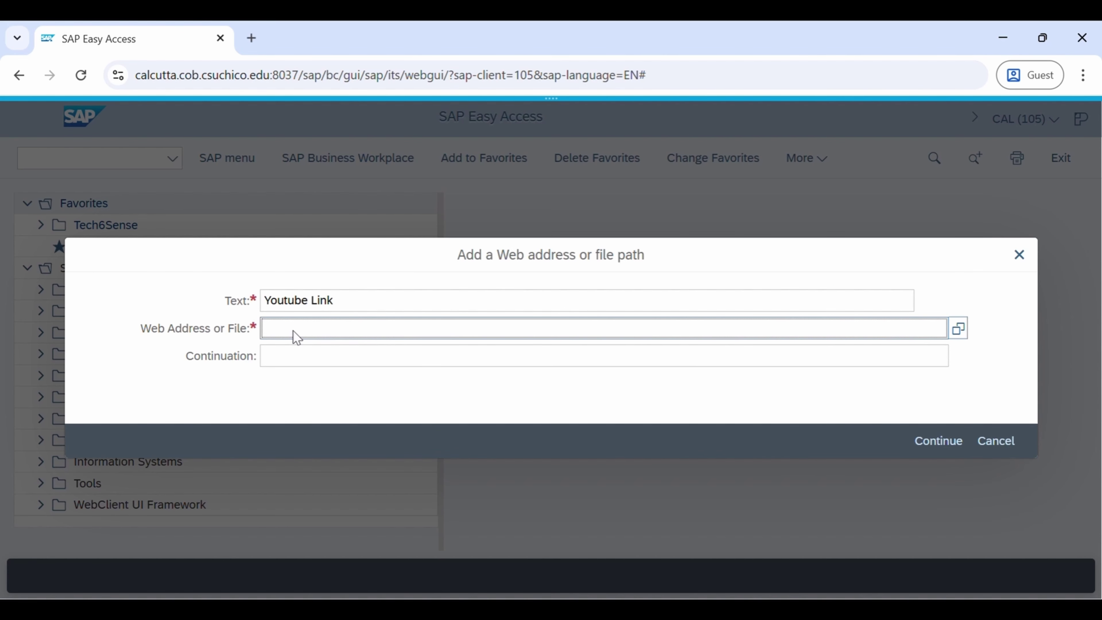
Search tech6sense in a new Chrome tab and open the Tech6Sense website
left_click(252, 39)
type("tech")
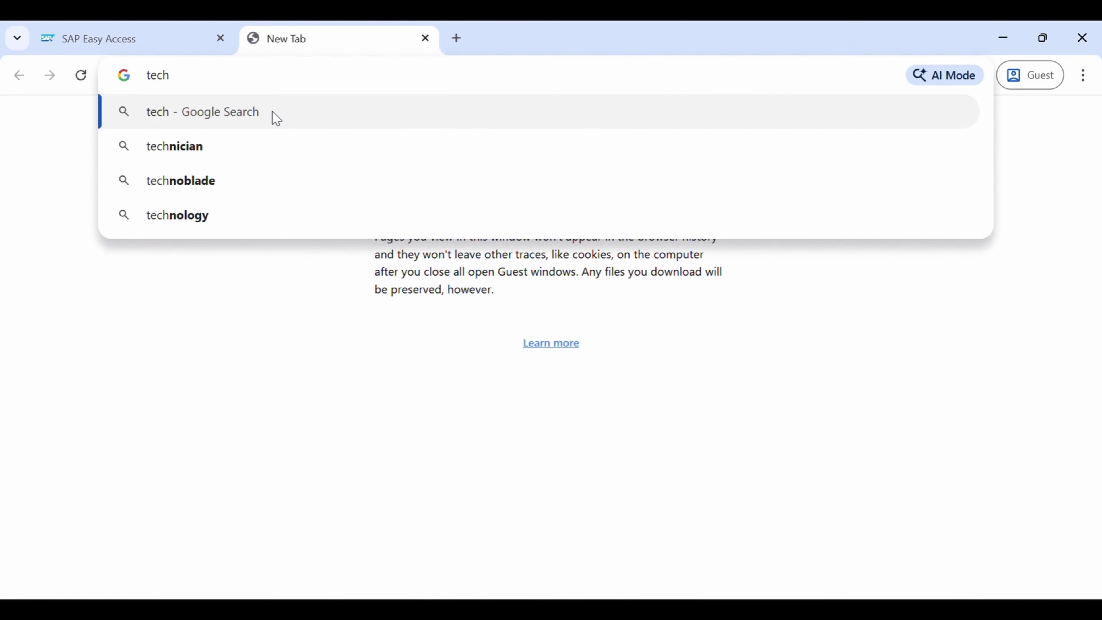
type("6sense")
key("Return")
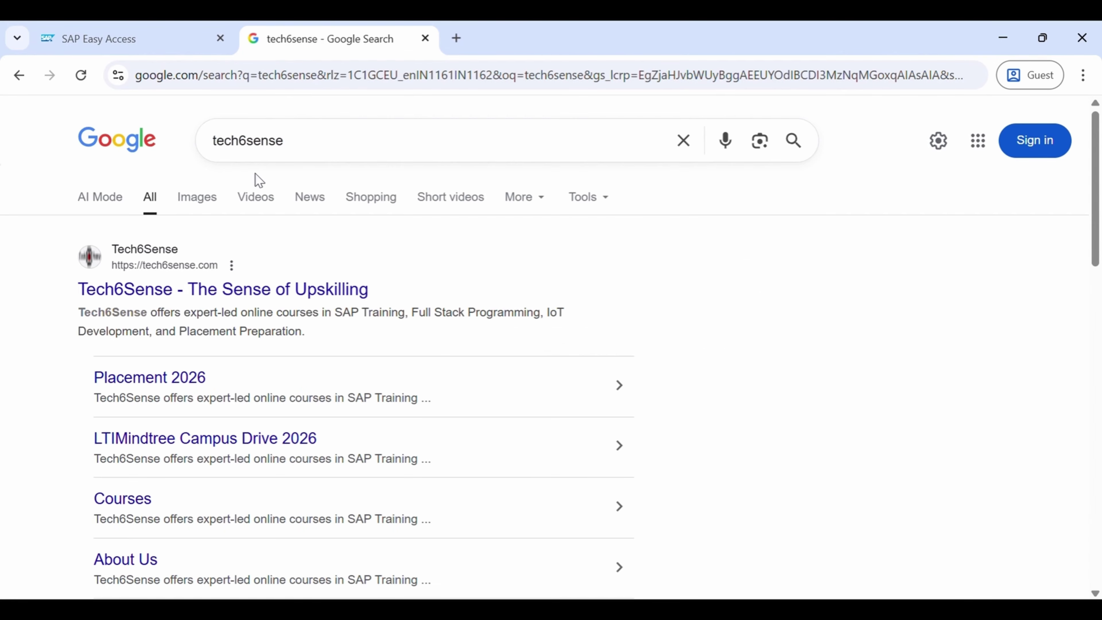
left_click(211, 292)
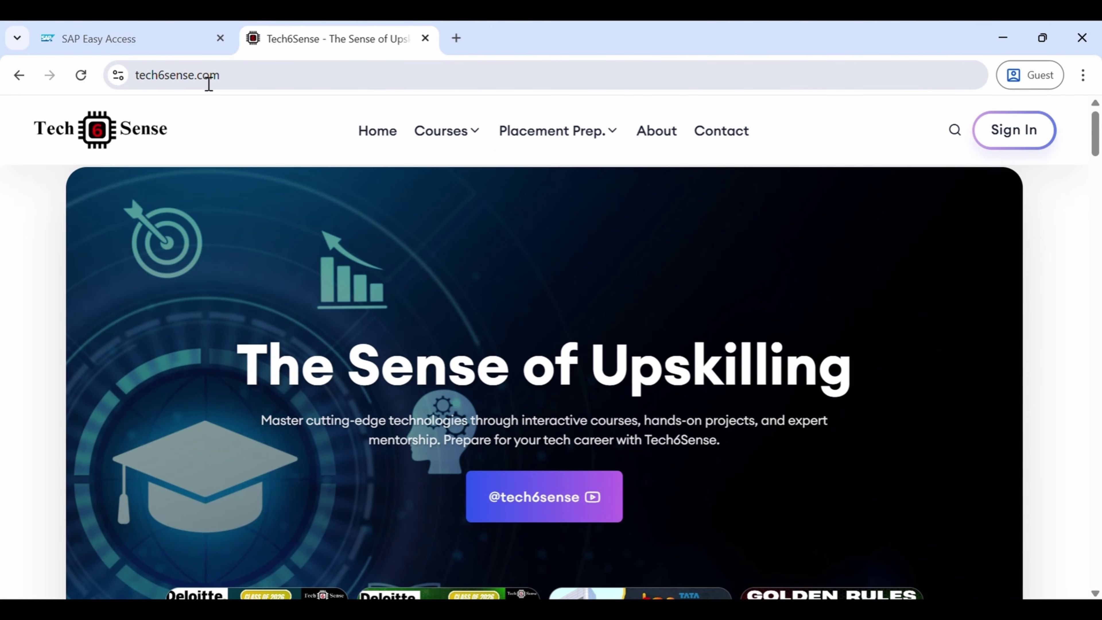
left_click(209, 78)
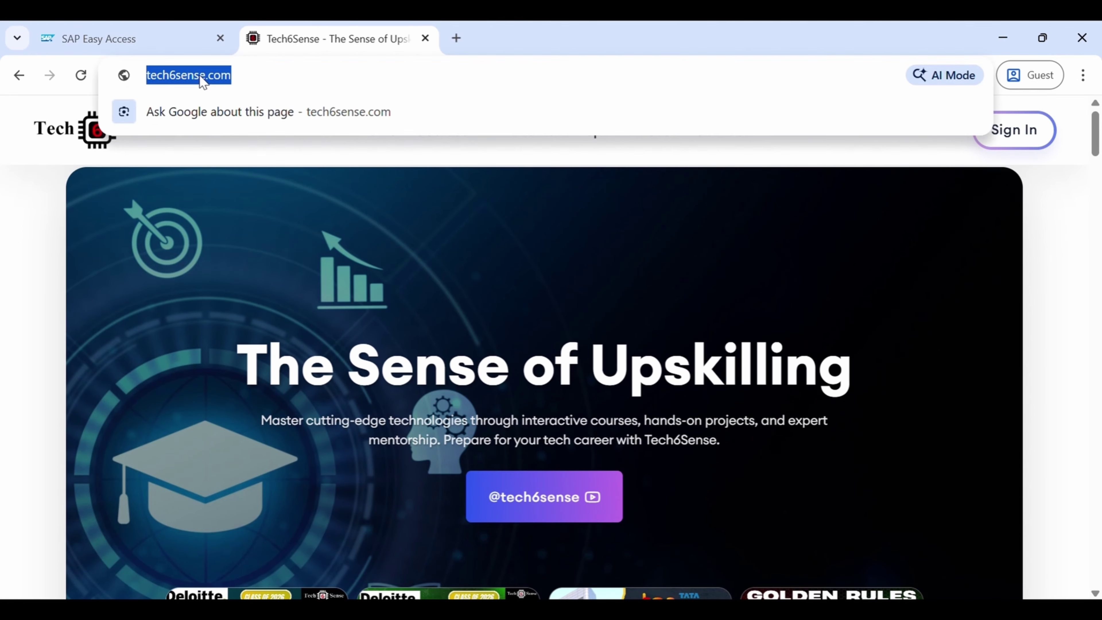
triple_click(204, 78)
key("ctrl+c")
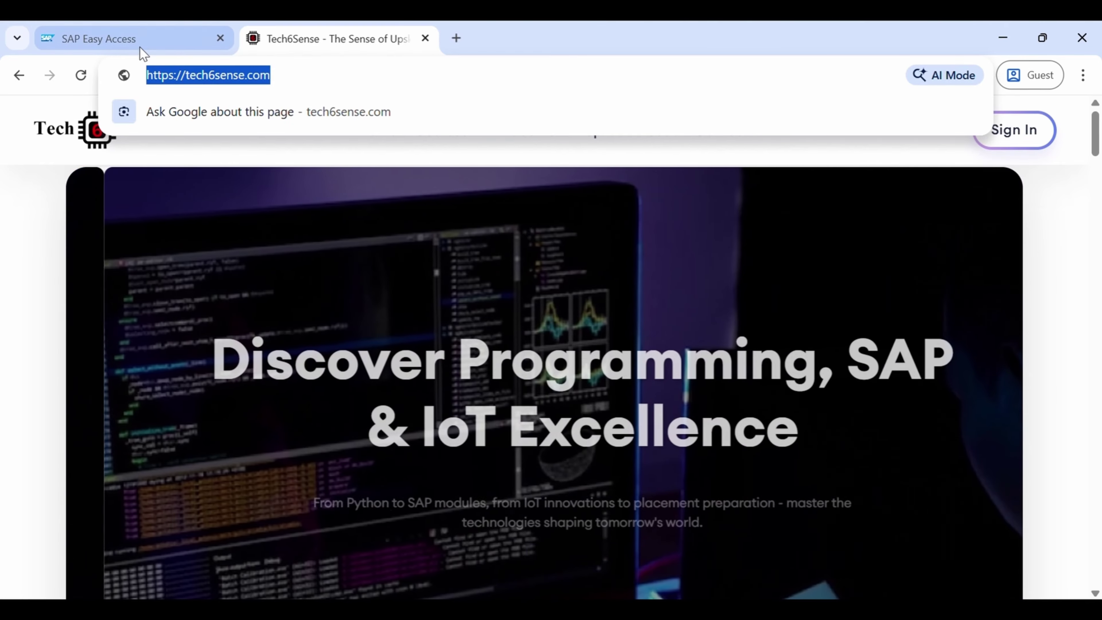
left_click(138, 42)
key("ctrl+v")
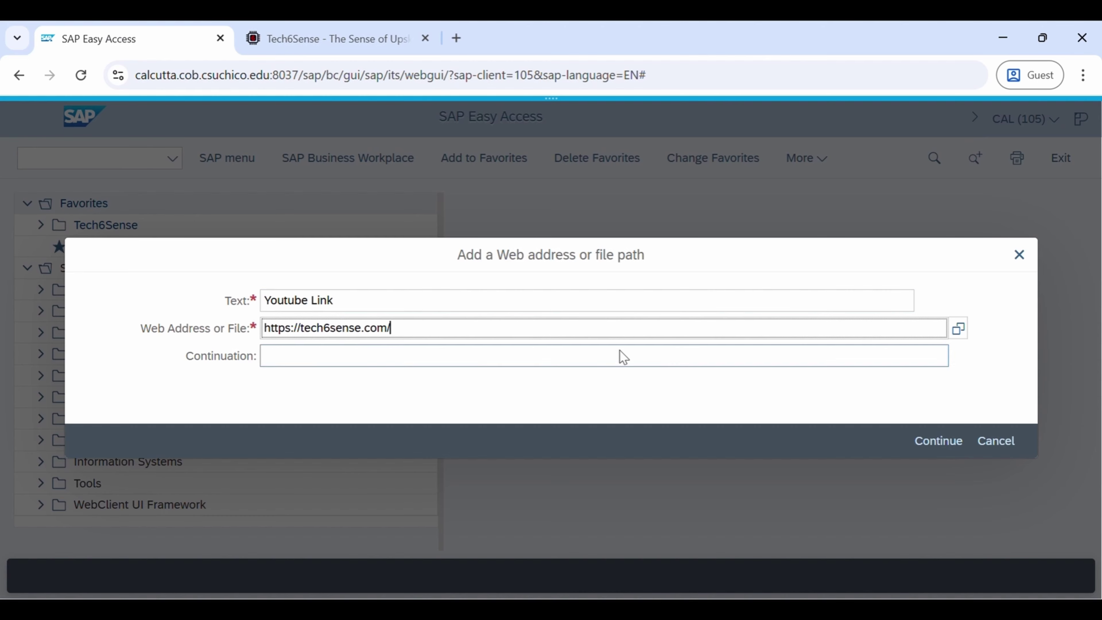
left_click(938, 441)
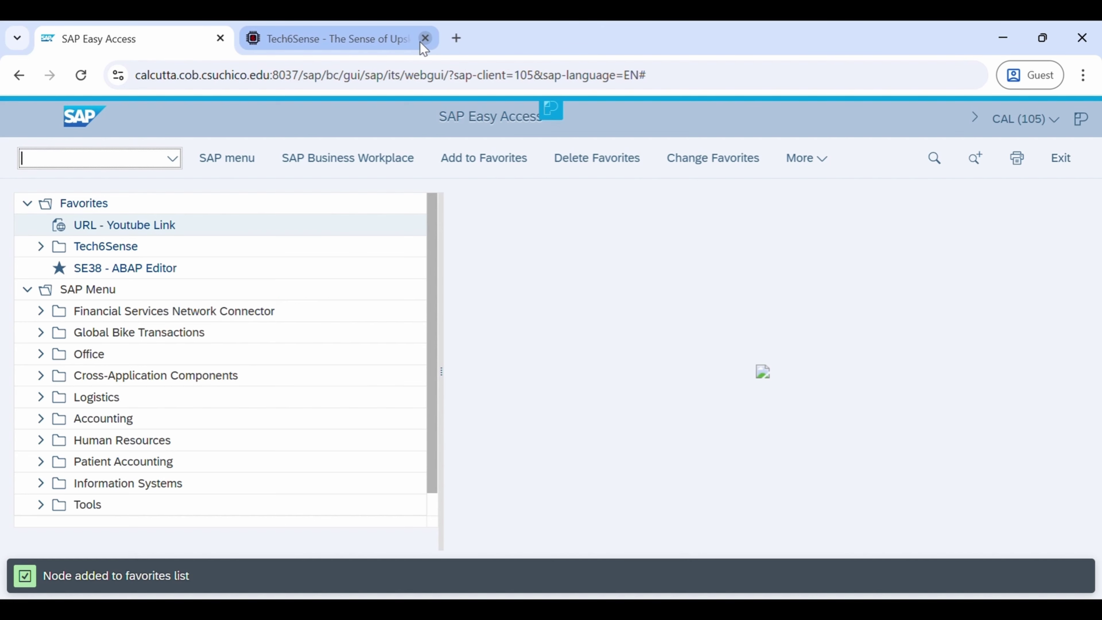
left_click(426, 38)
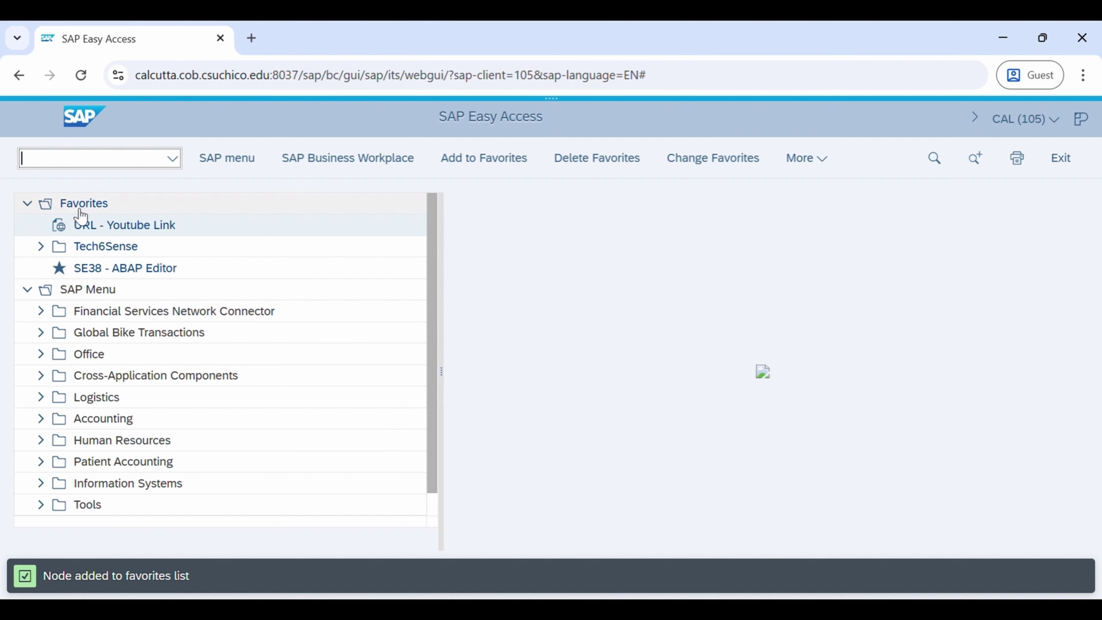
double_click(148, 226)
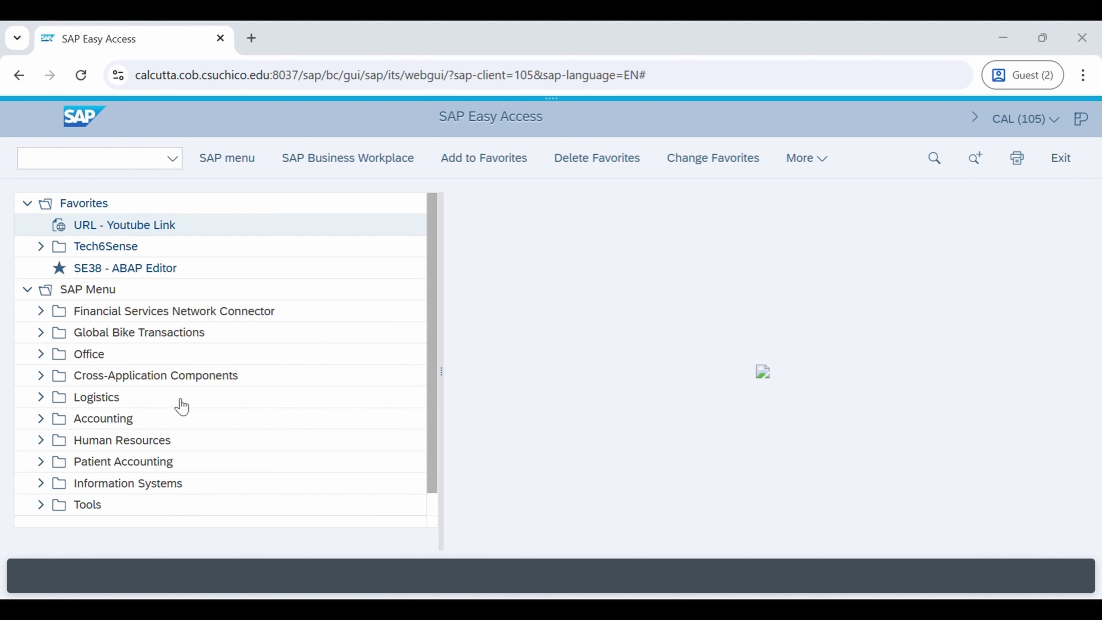
key("Return")
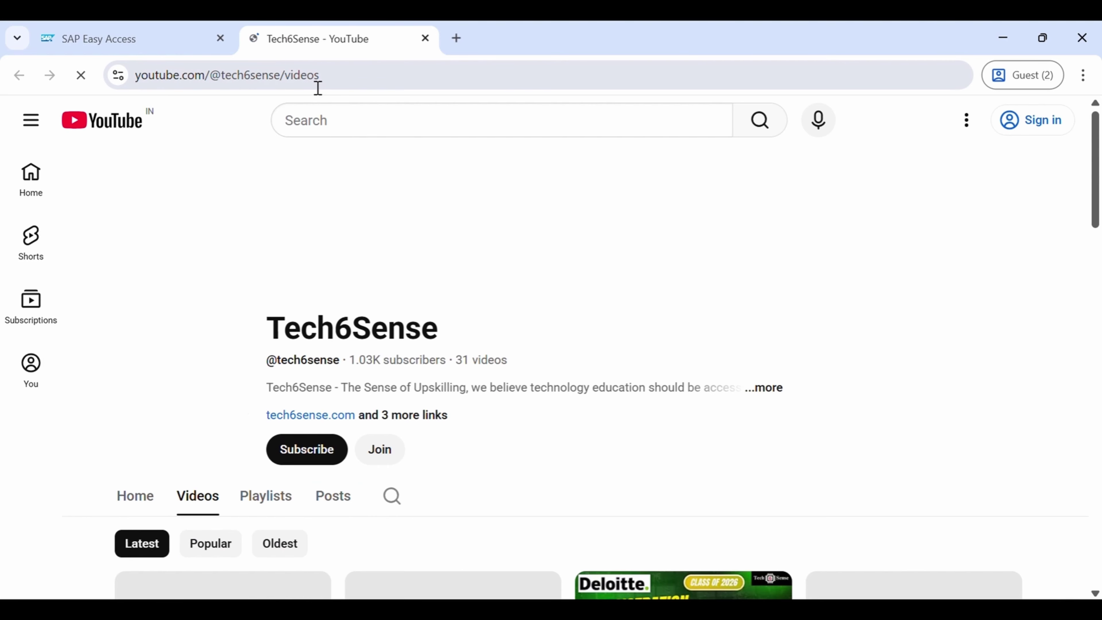
left_click(310, 81)
key("ctrl+c")
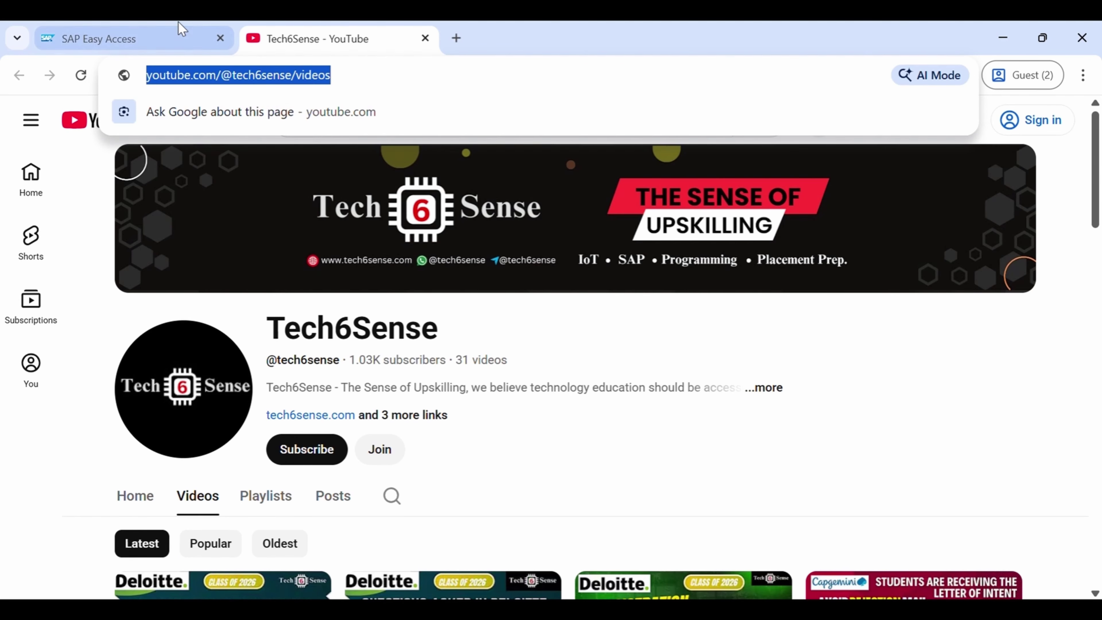
left_click(182, 31)
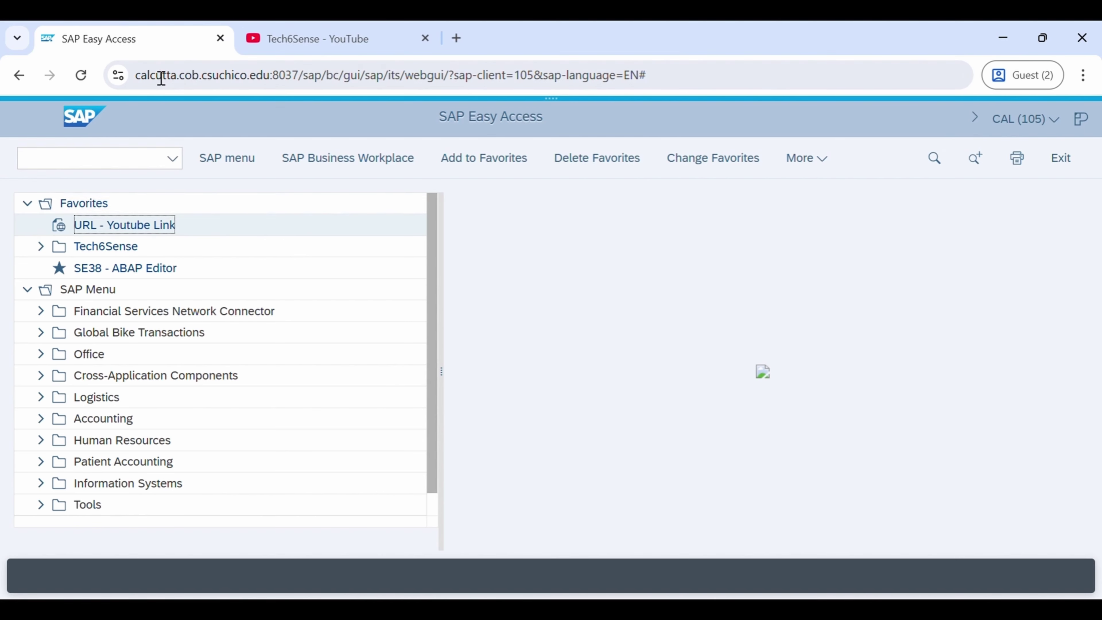
right_click(127, 231)
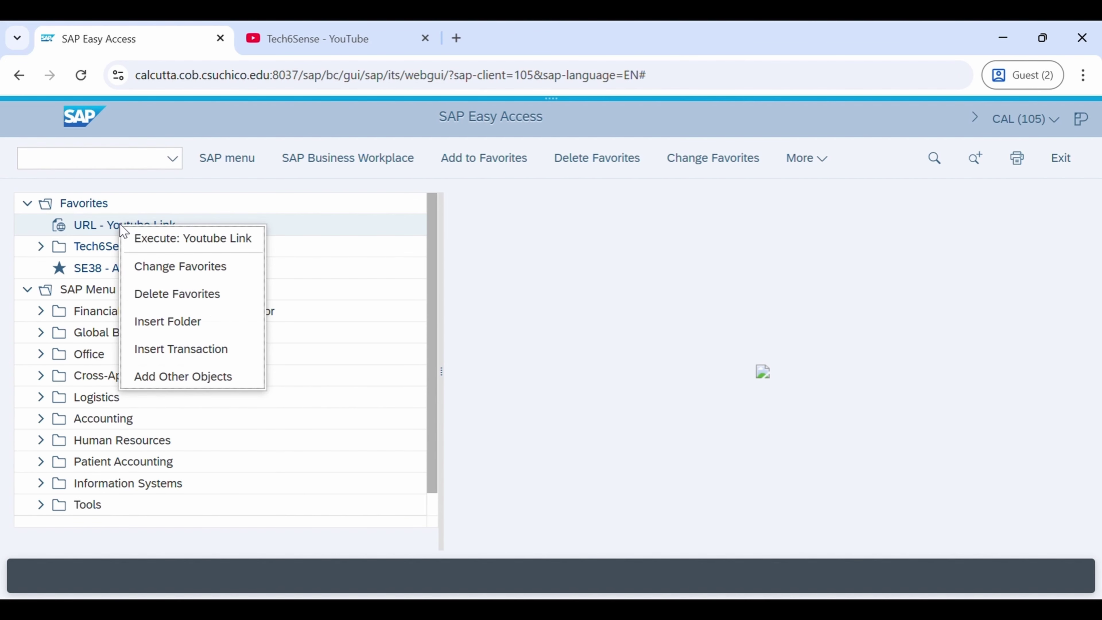
left_click(177, 267)
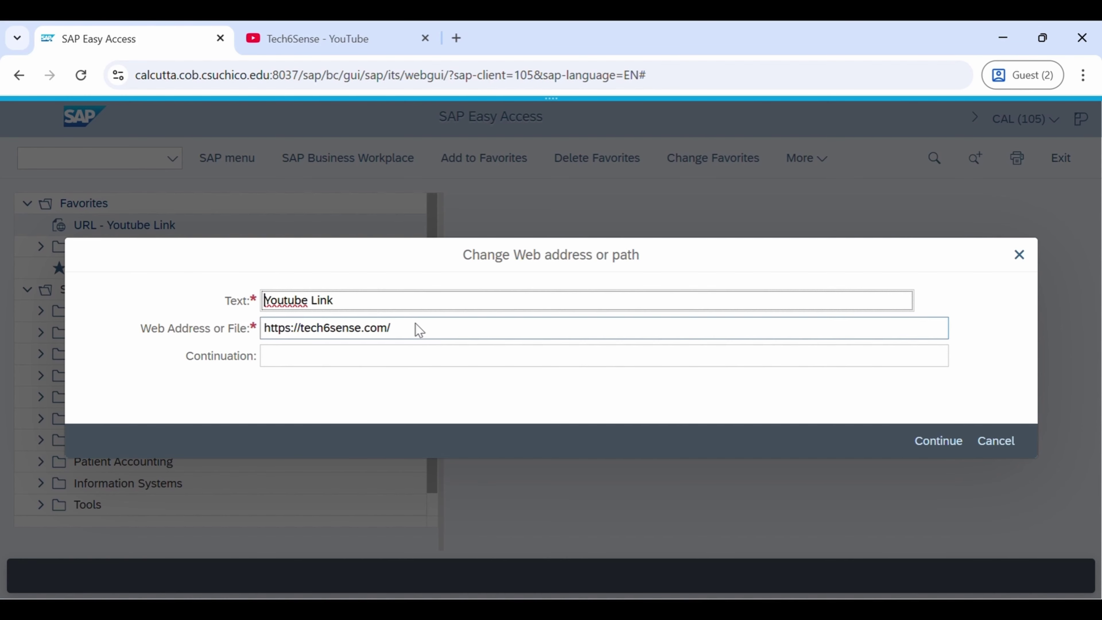
left_click_drag(418, 330, 219, 329)
key("ctrl+v")
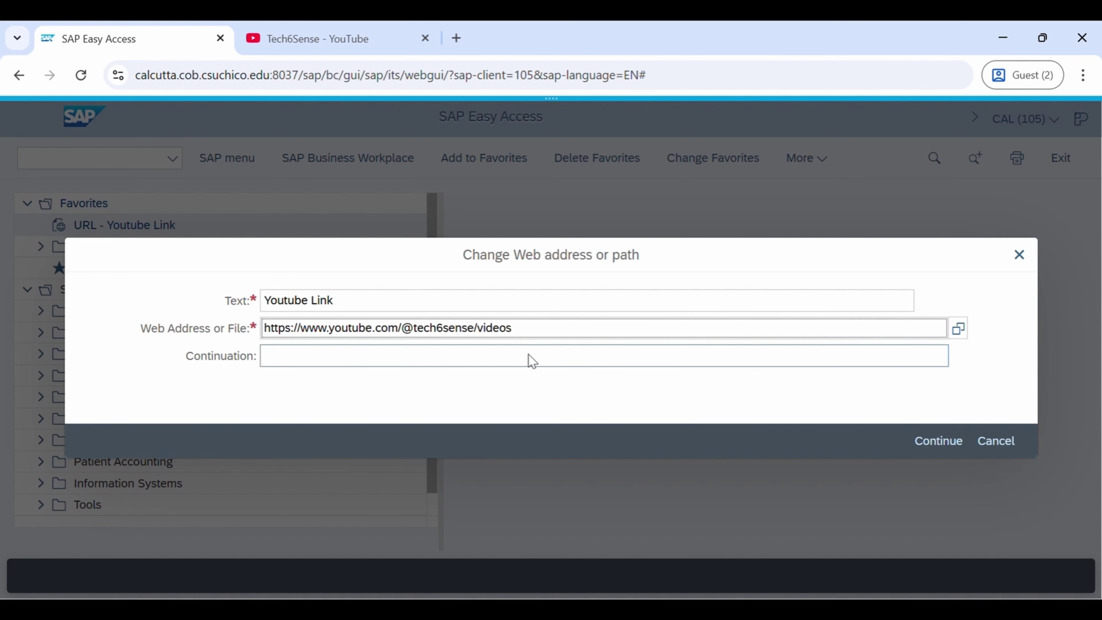
left_click(925, 443)
key("Return")
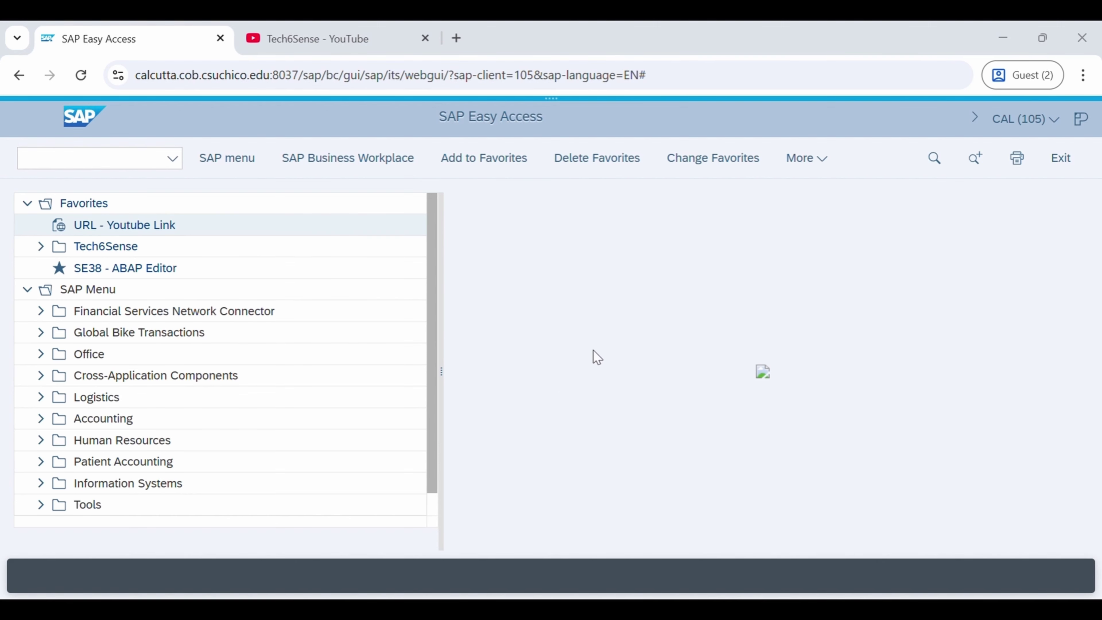
Expand Tools > ABAP Workbench > Development to list SE11, SD11, SE38, SE37 and SE24
left_click(939, 35)
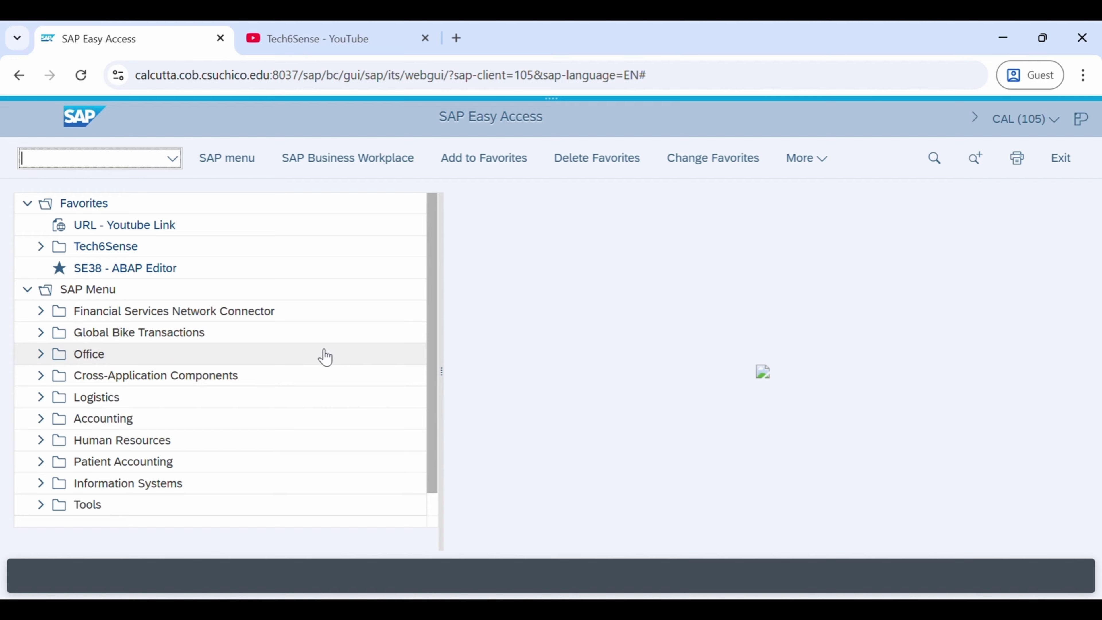
scroll(216, 406, "down", 1)
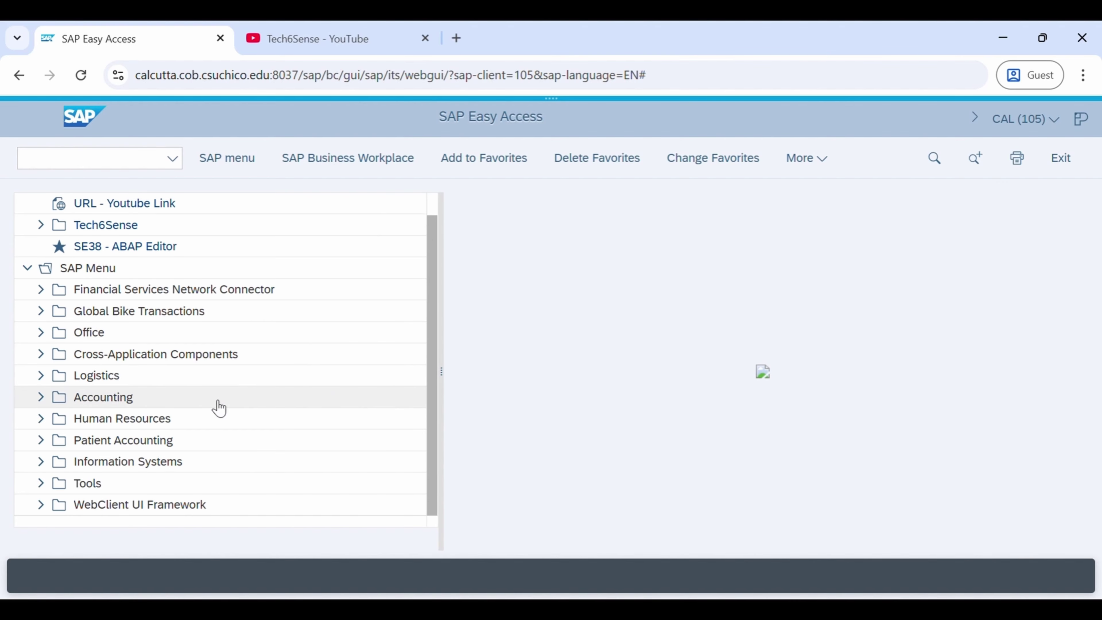
left_click(42, 483)
scroll(207, 406, "down", 10)
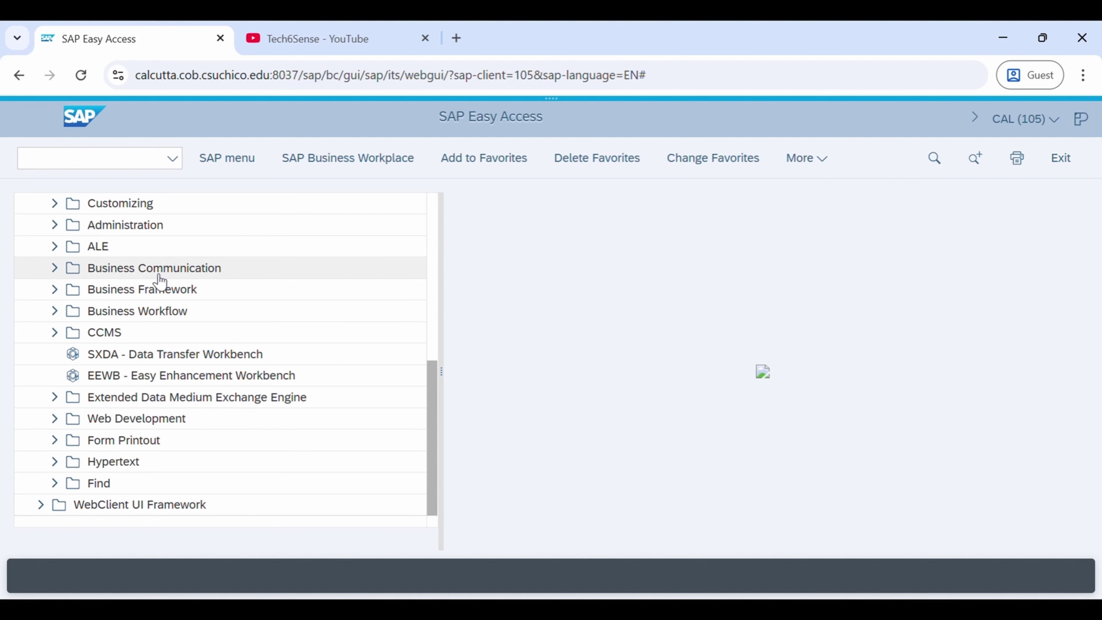
scroll(155, 401, "up", 6)
left_click(131, 316)
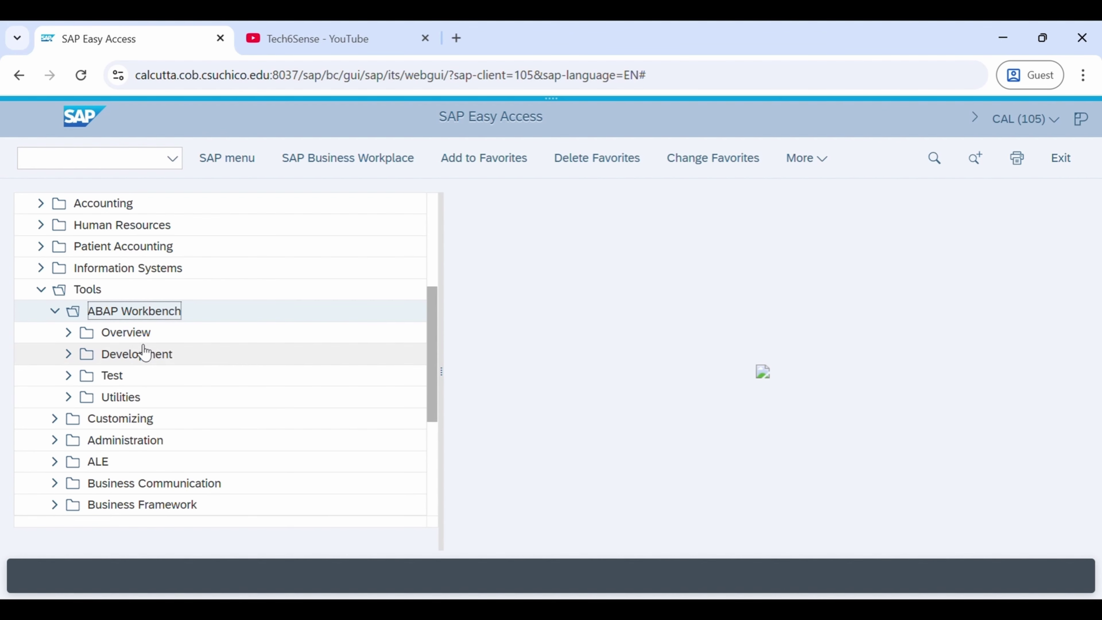
left_click(145, 352)
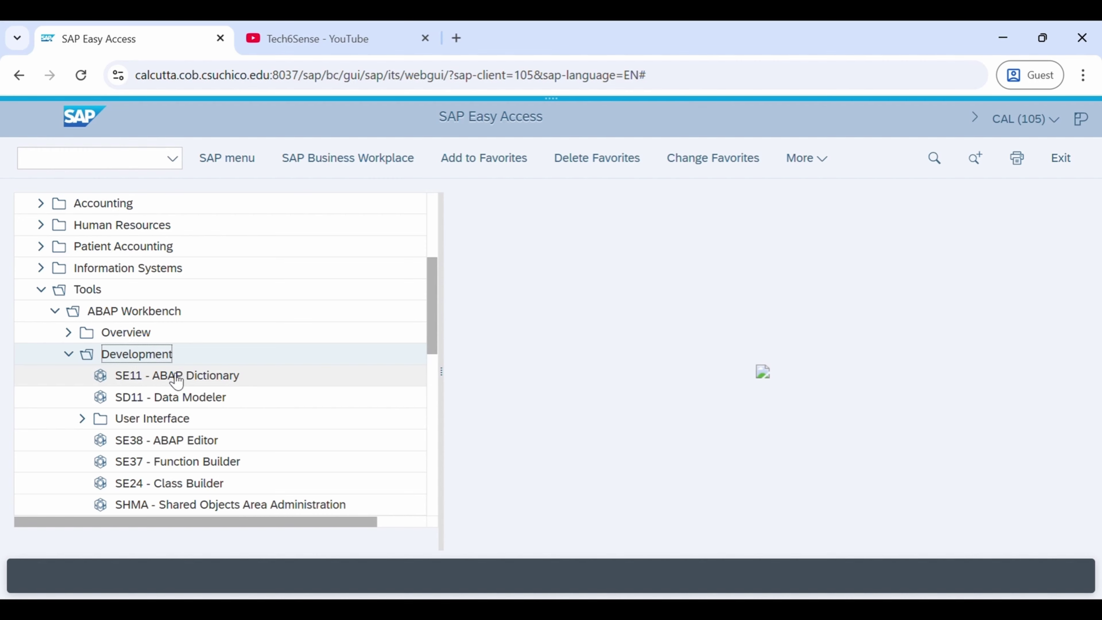
Add SE11 - ABAP Dictionary to Favorites and select it there below SE38
right_click(176, 380)
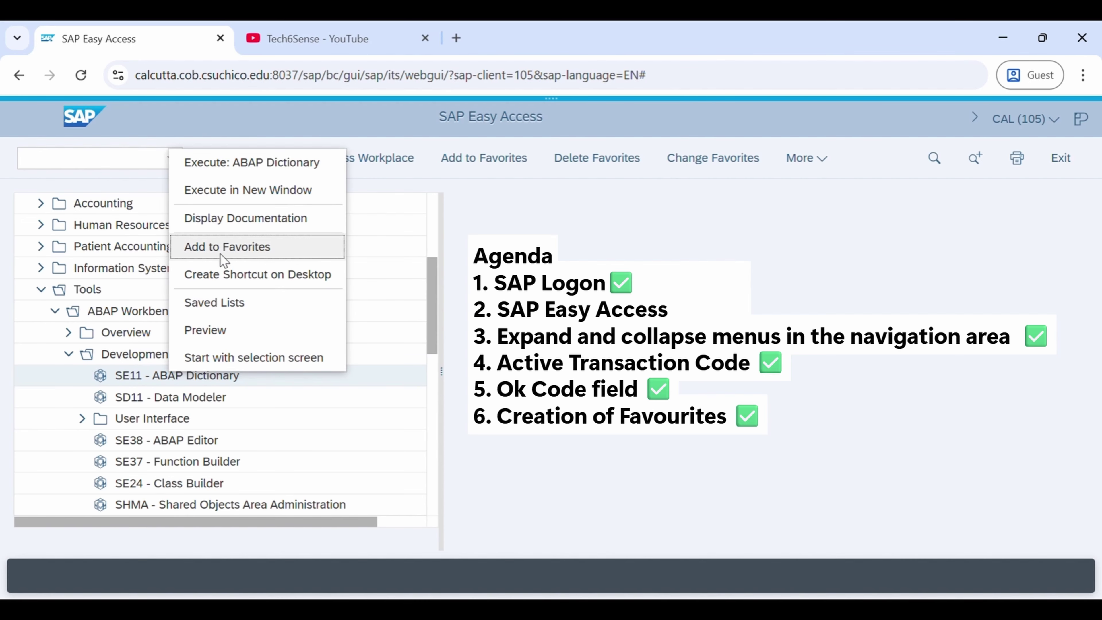
left_click(224, 249)
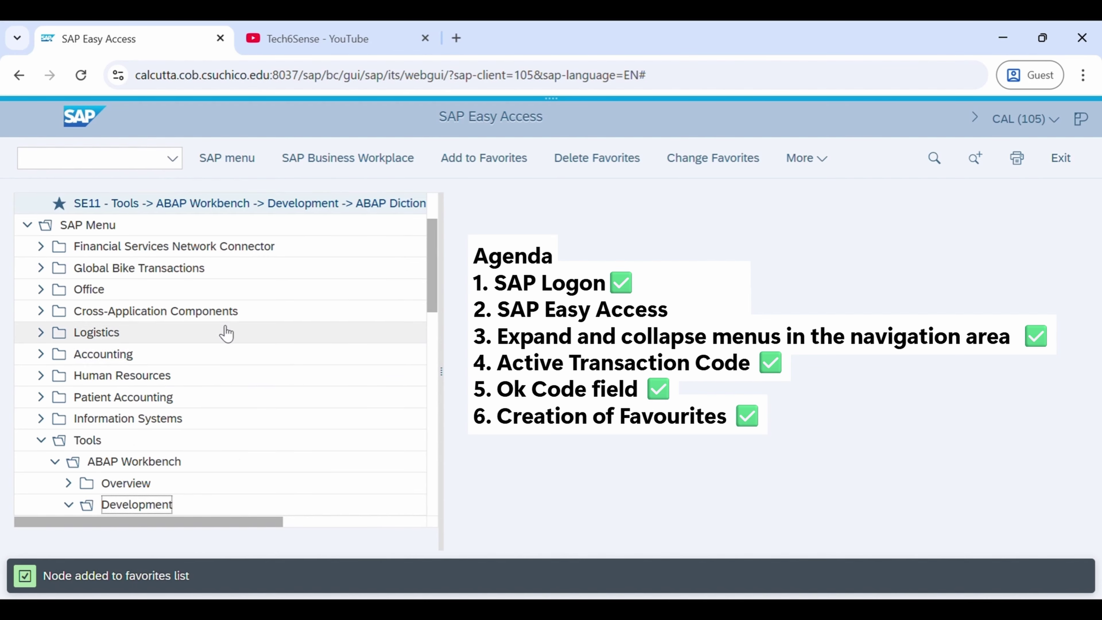
scroll(224, 339, "up", 2)
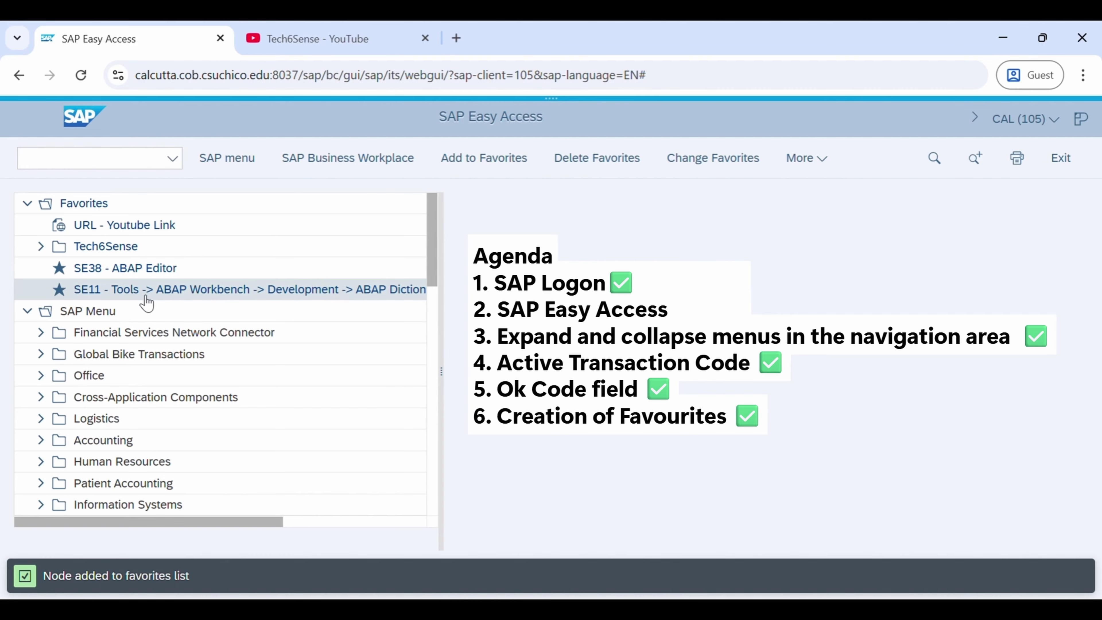
left_click(273, 295)
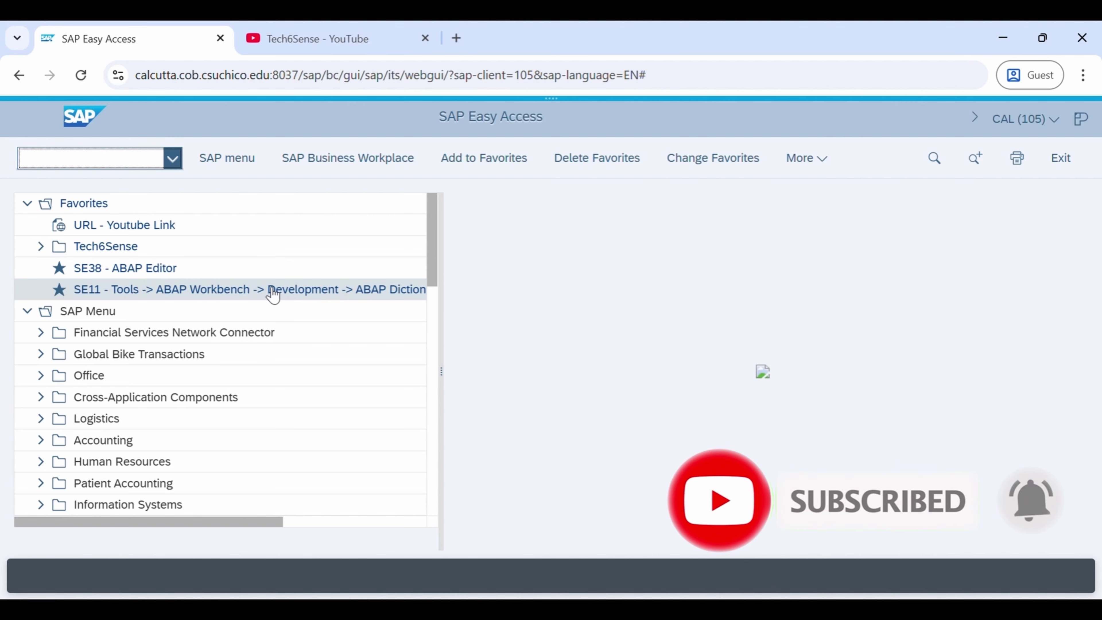
Run transaction xd03 from the command field history to open Customer Display
type("x")
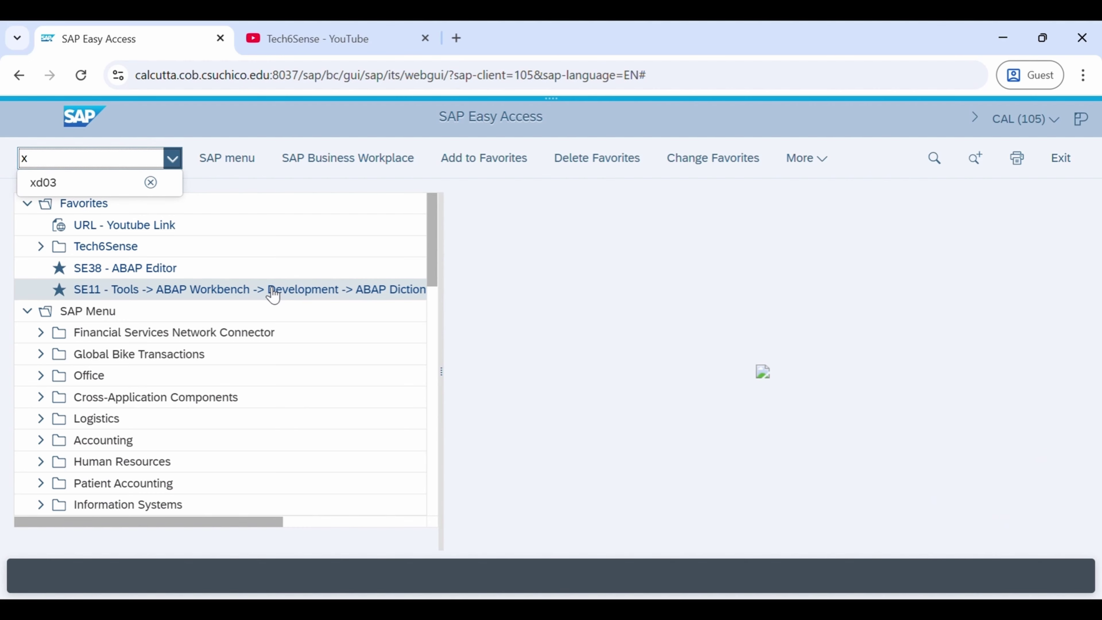
left_click(82, 183)
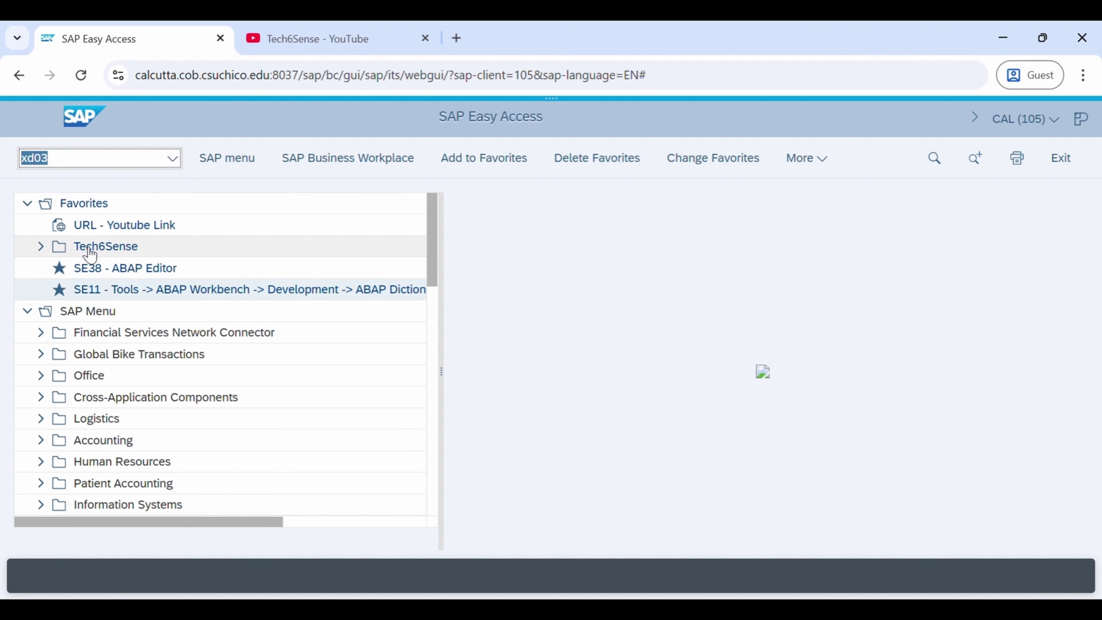
key("Return")
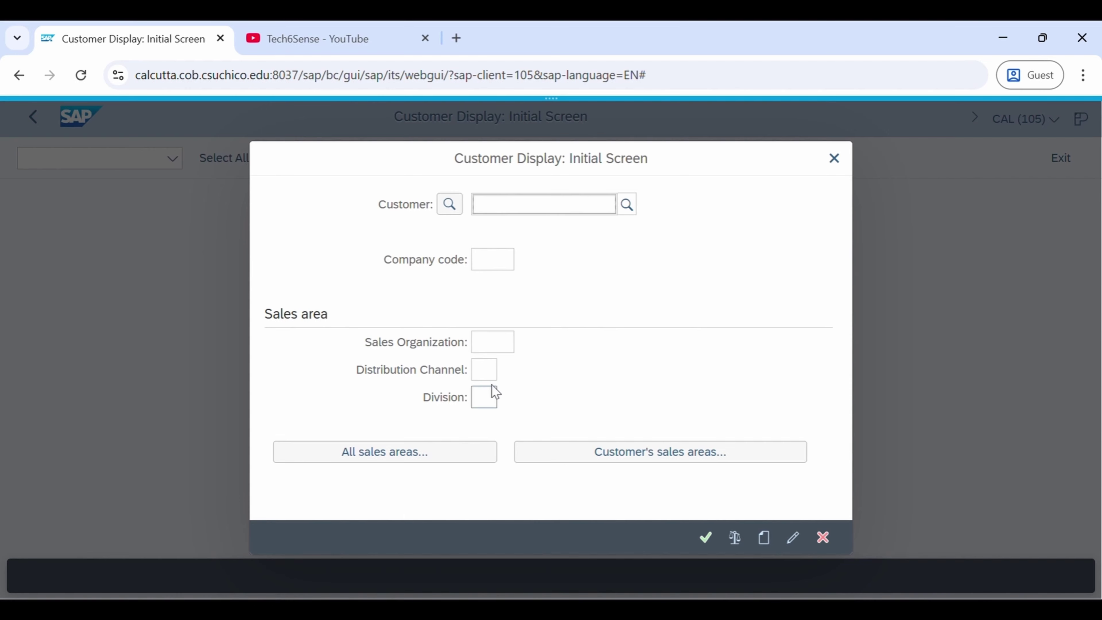
Read the F1 help for the Sales Organization field, then close it
left_click(502, 348)
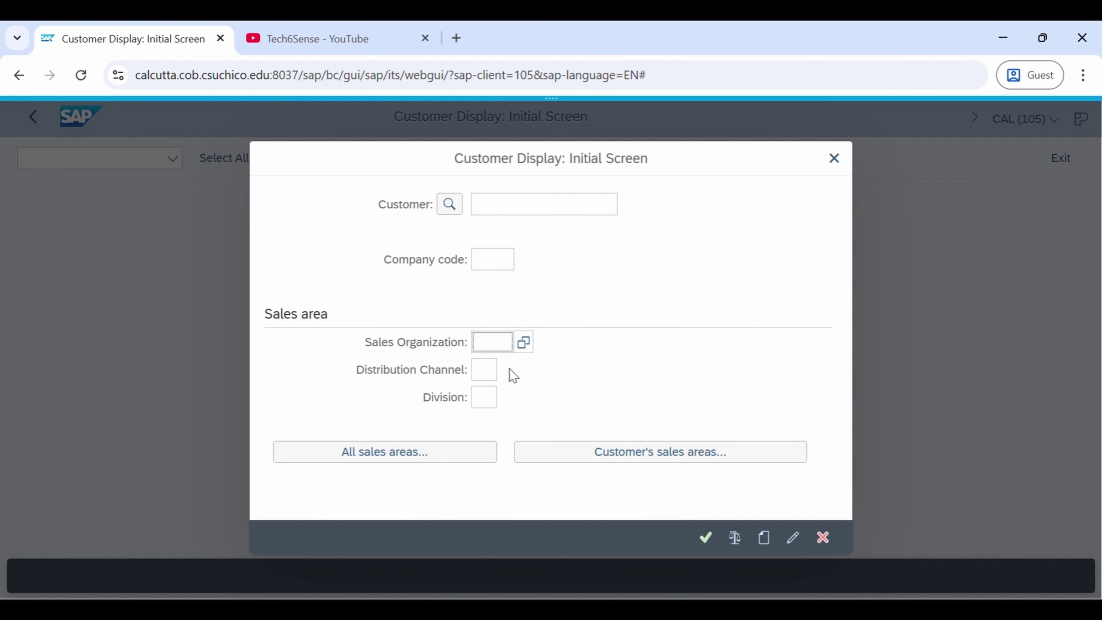
key("F1")
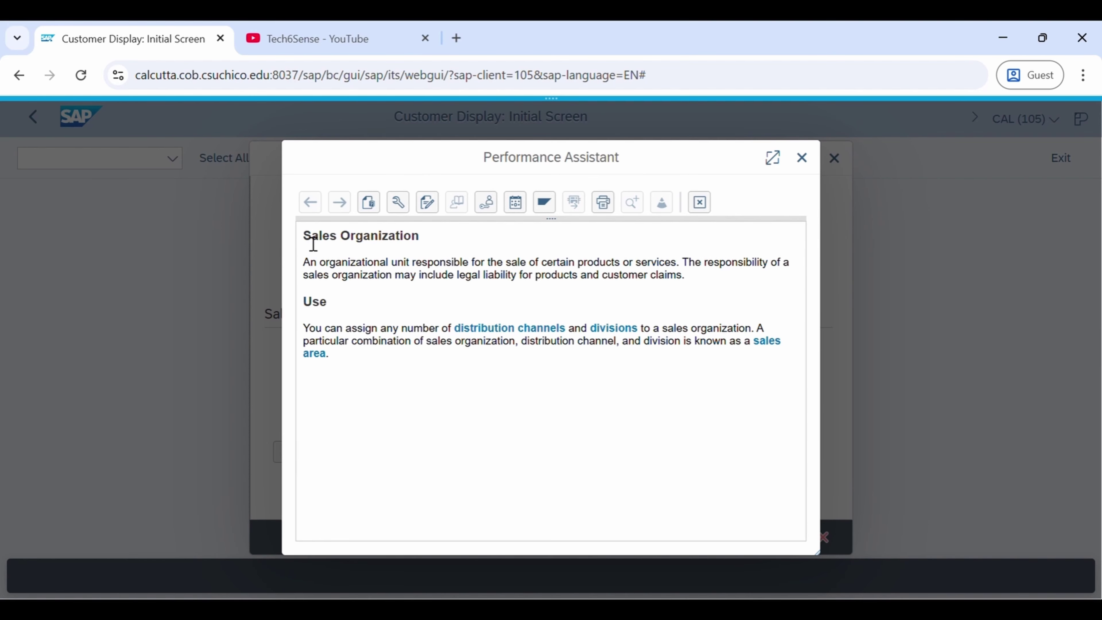
left_click_drag(303, 238, 641, 363)
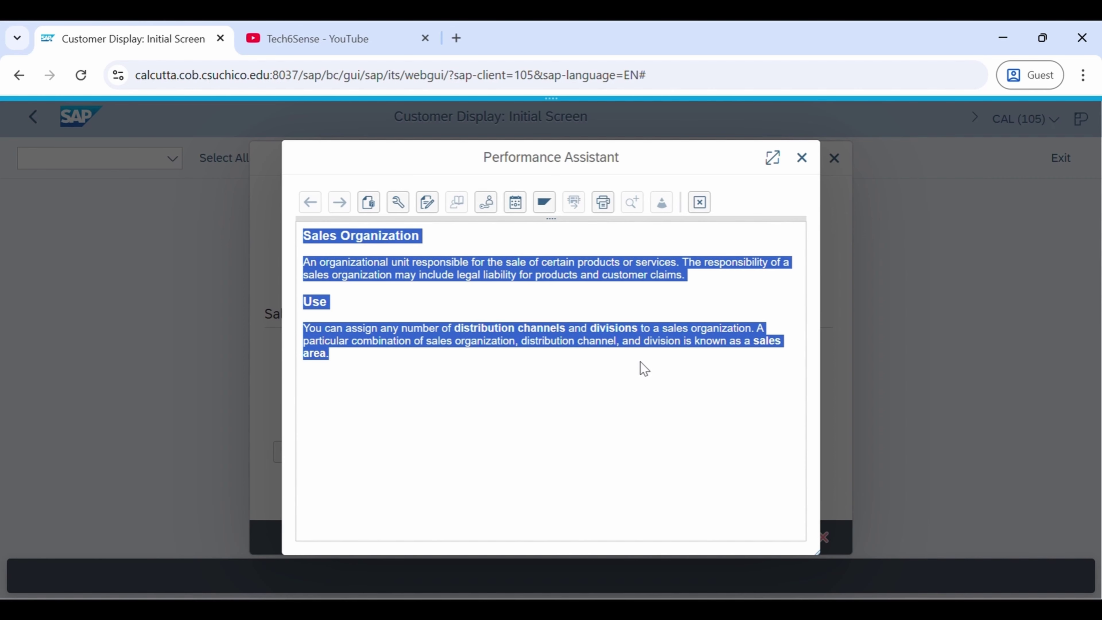
left_click(450, 334)
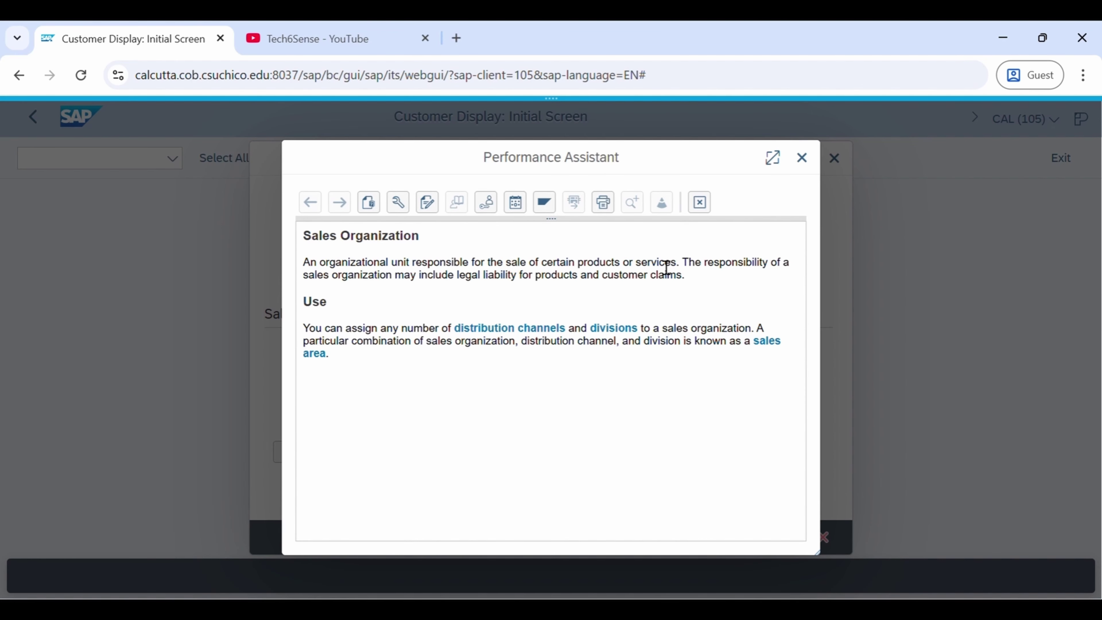
left_click(802, 158)
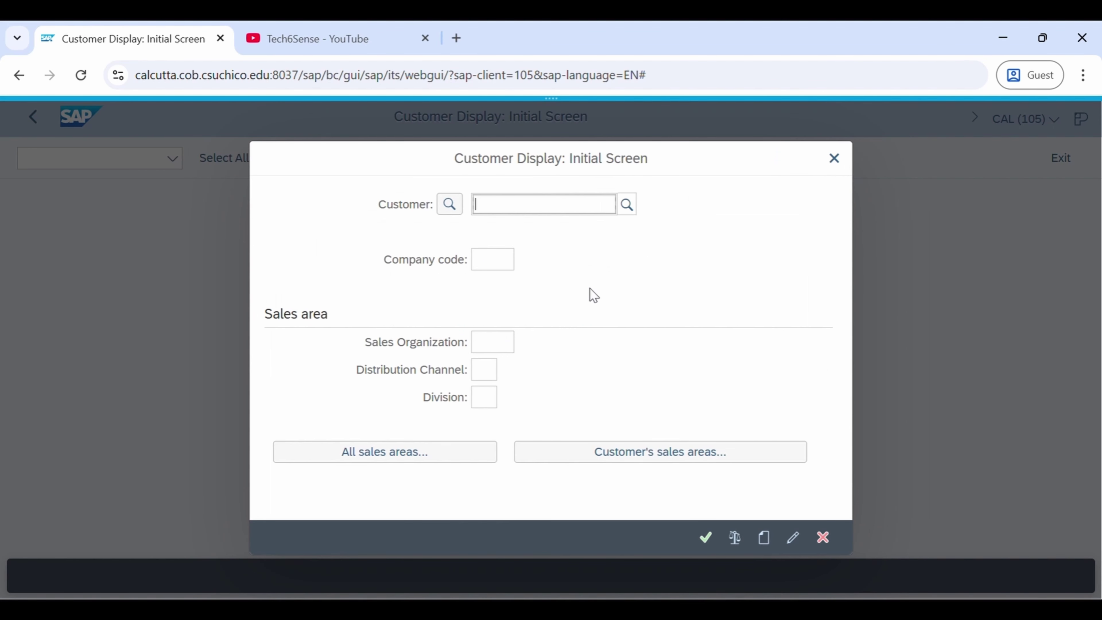
Review the F4 list of 13 sales organizations, cancel it, and exit Customer Display
left_click(494, 343)
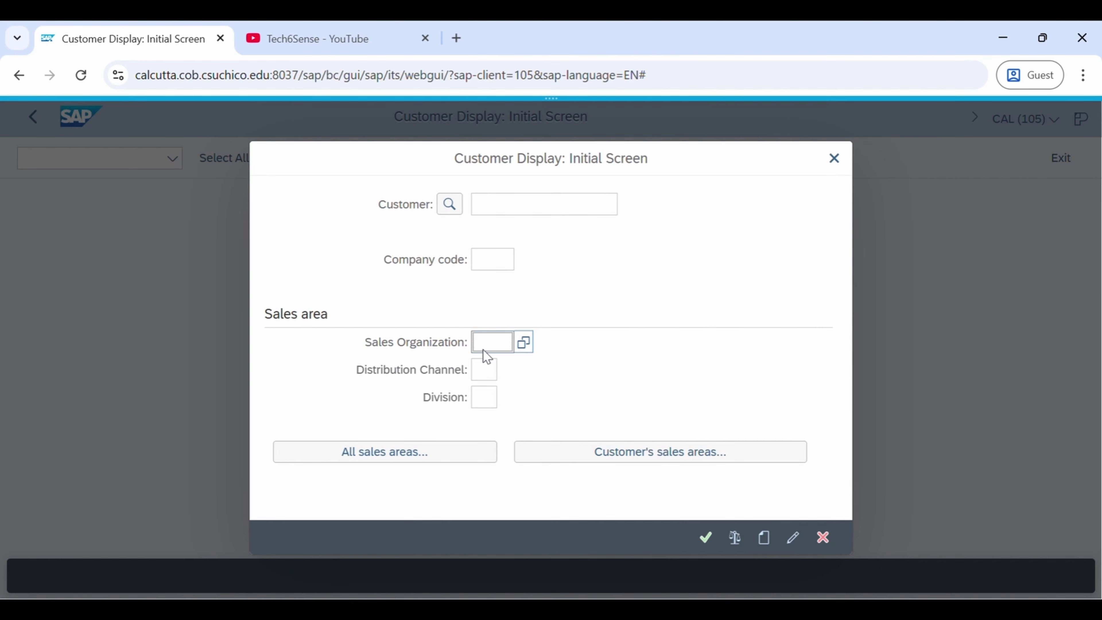
key("F4")
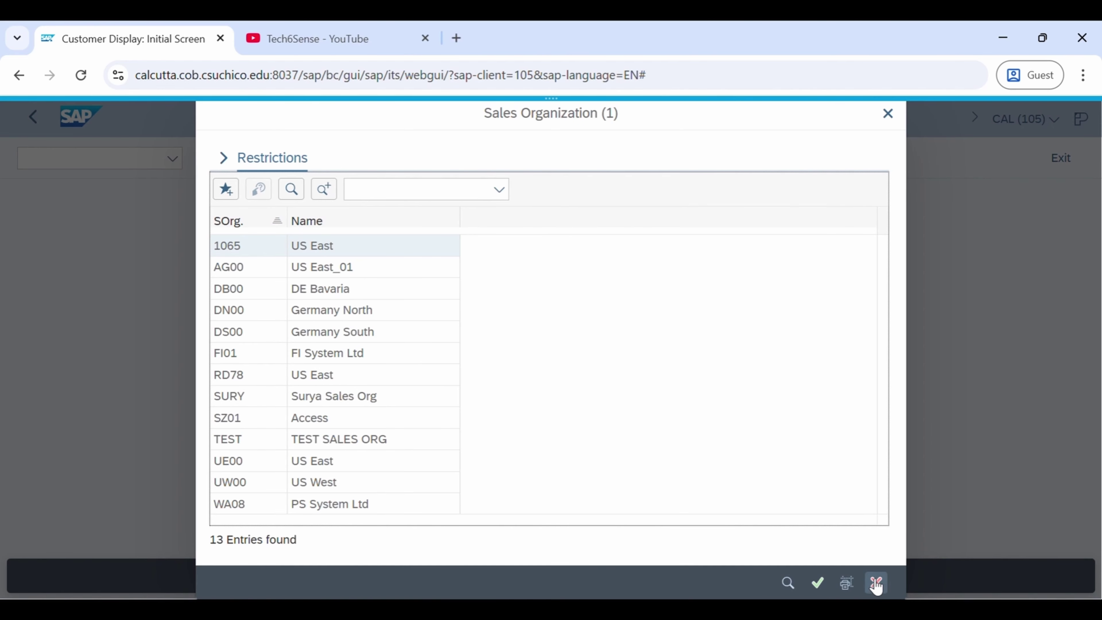
left_click(895, 591)
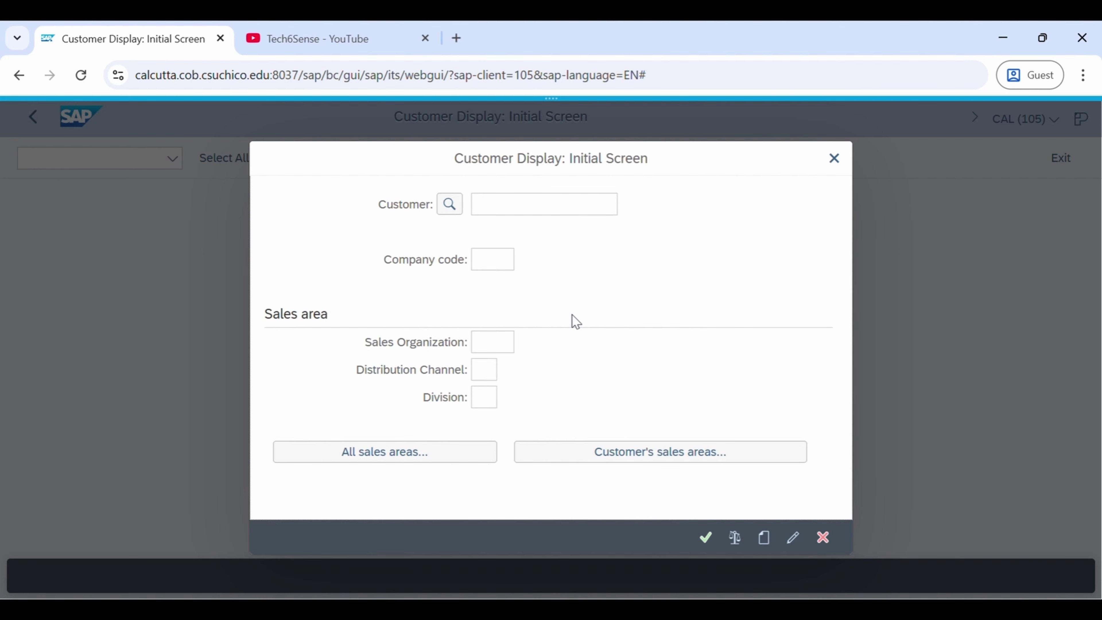
key("Escape")
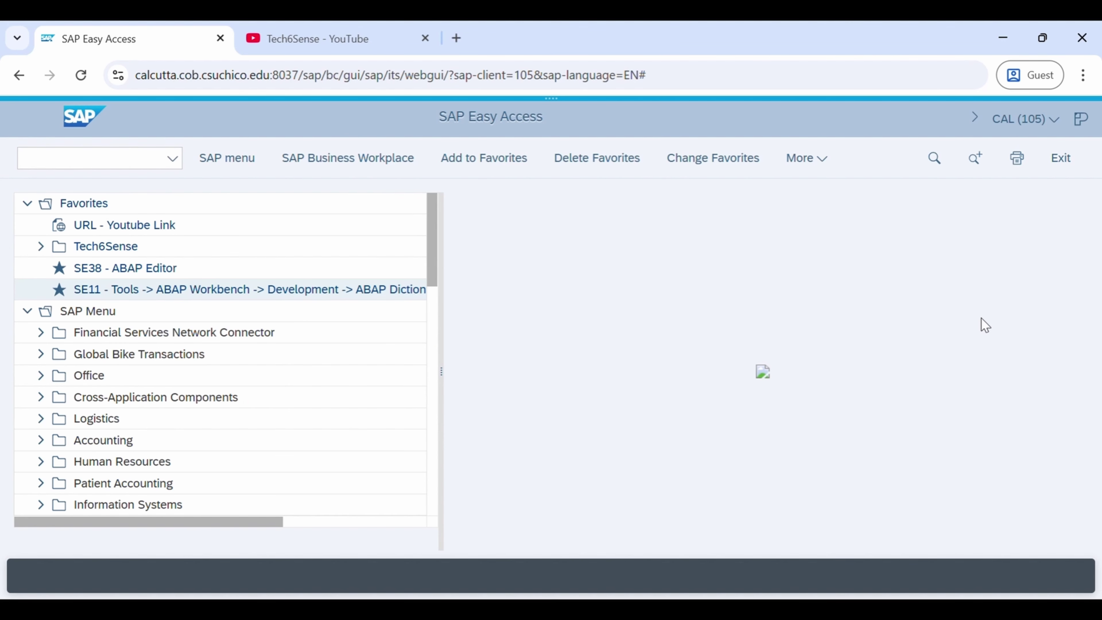
View and dismiss the CAL (105) system, client and user details
left_click(1025, 121)
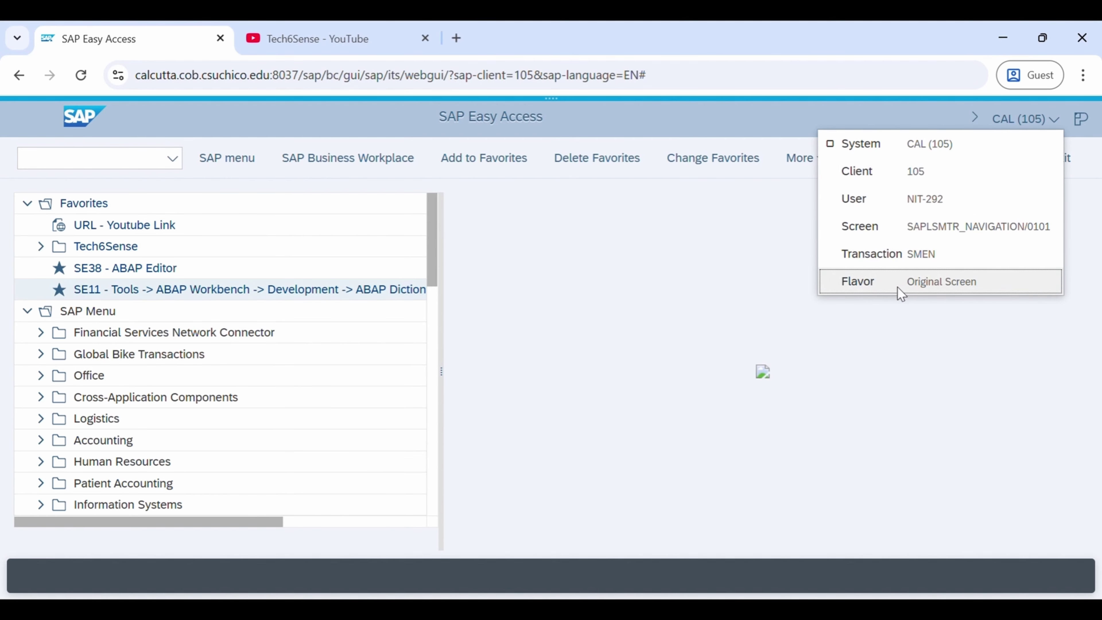
left_click(743, 251)
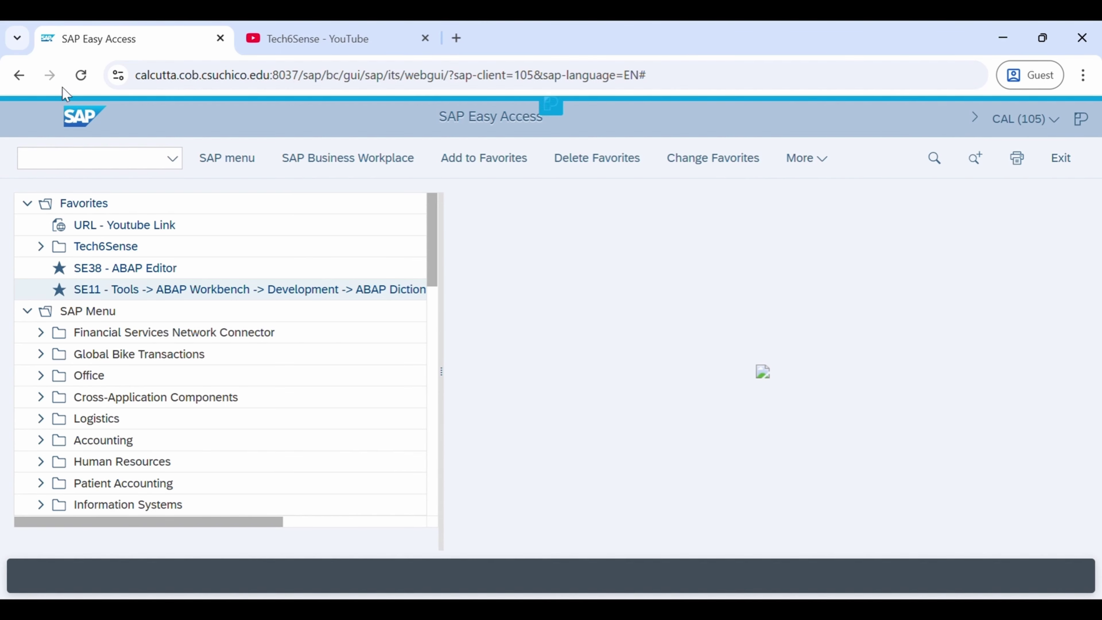
left_click(115, 166)
Run transaction SU3 to open the user profile maintenance screen
type("s")
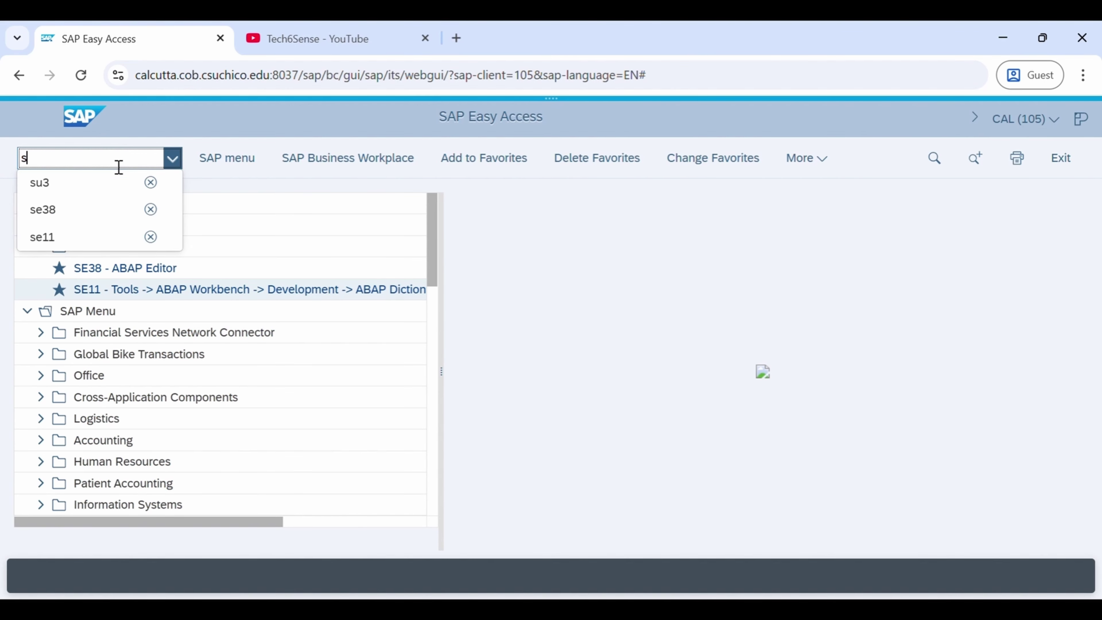
type("u3")
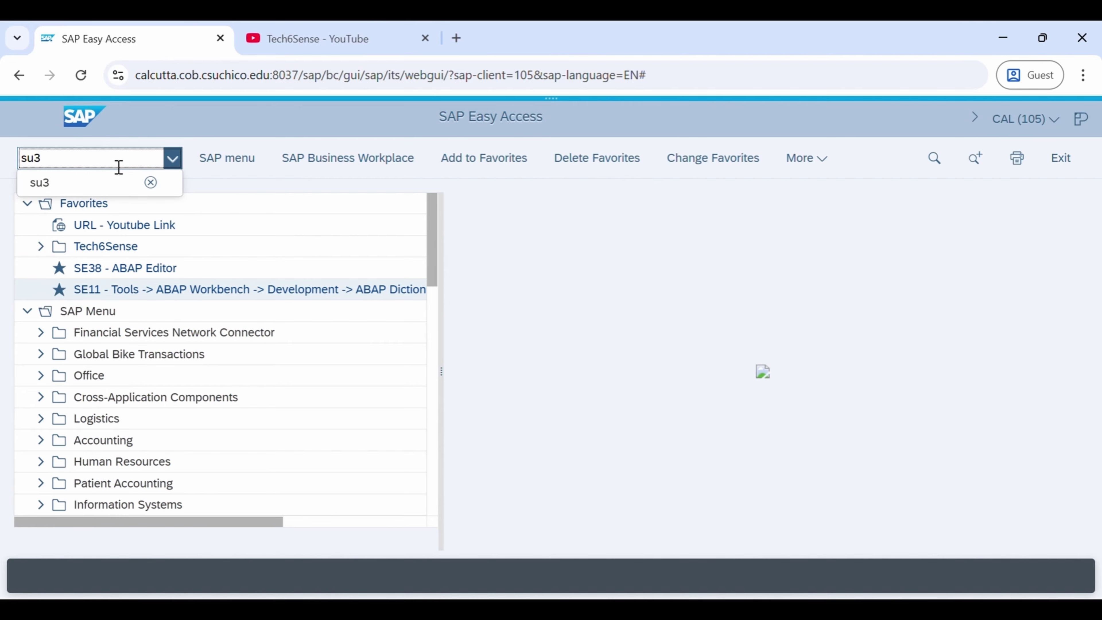
key("Return")
left_click(440, 121)
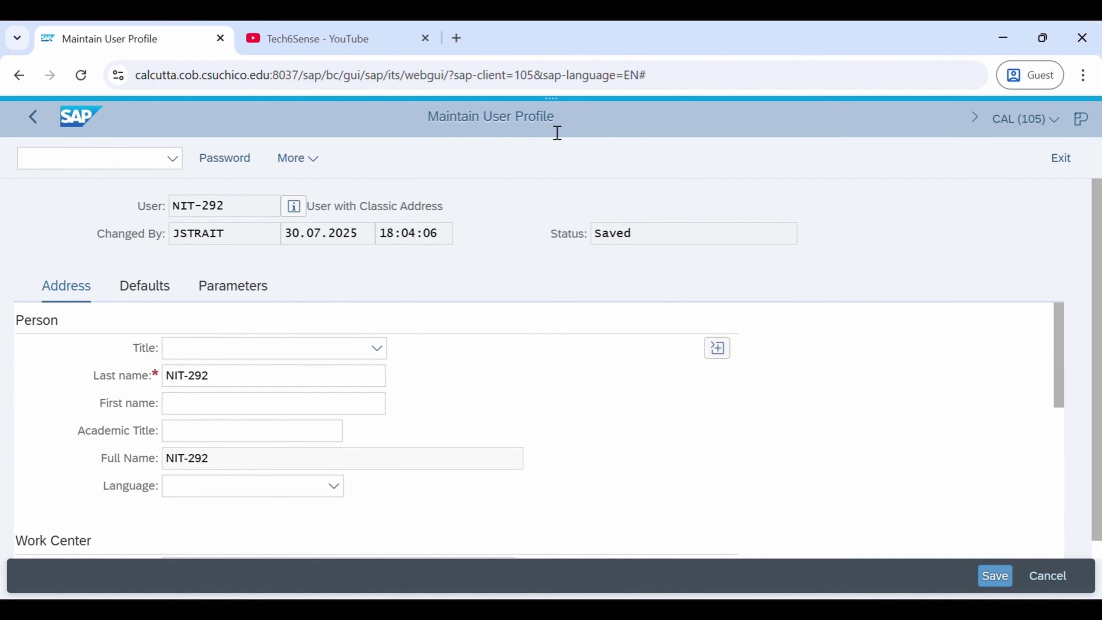
Set title Mr., replace the last name with Tech6sense, and choose English as language
left_click(377, 348)
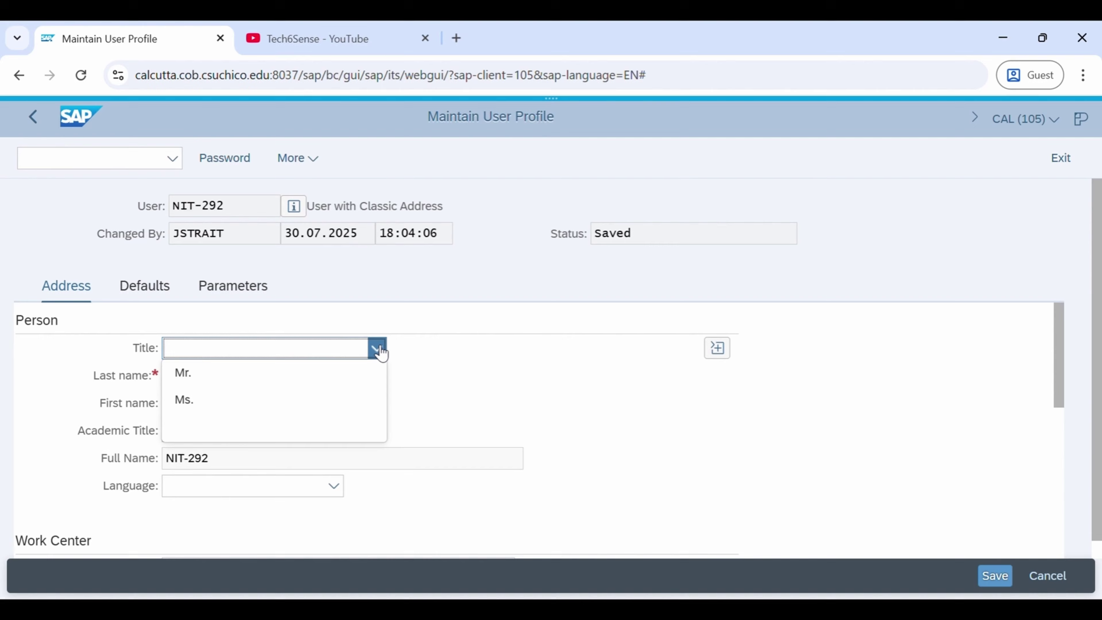
left_click(207, 376)
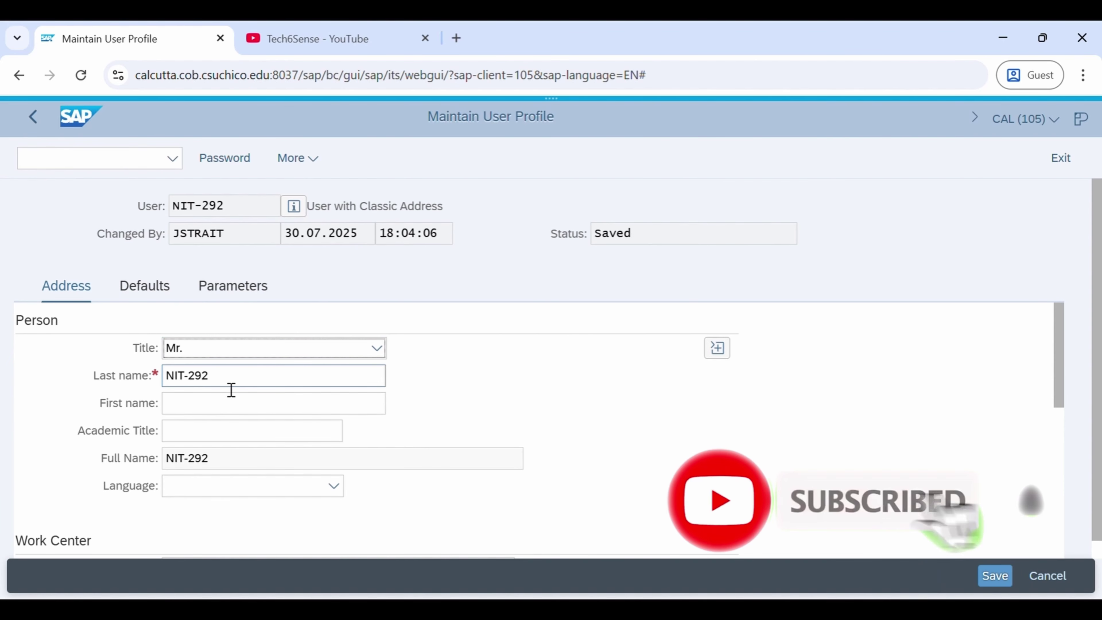
left_click_drag(241, 386, 99, 365)
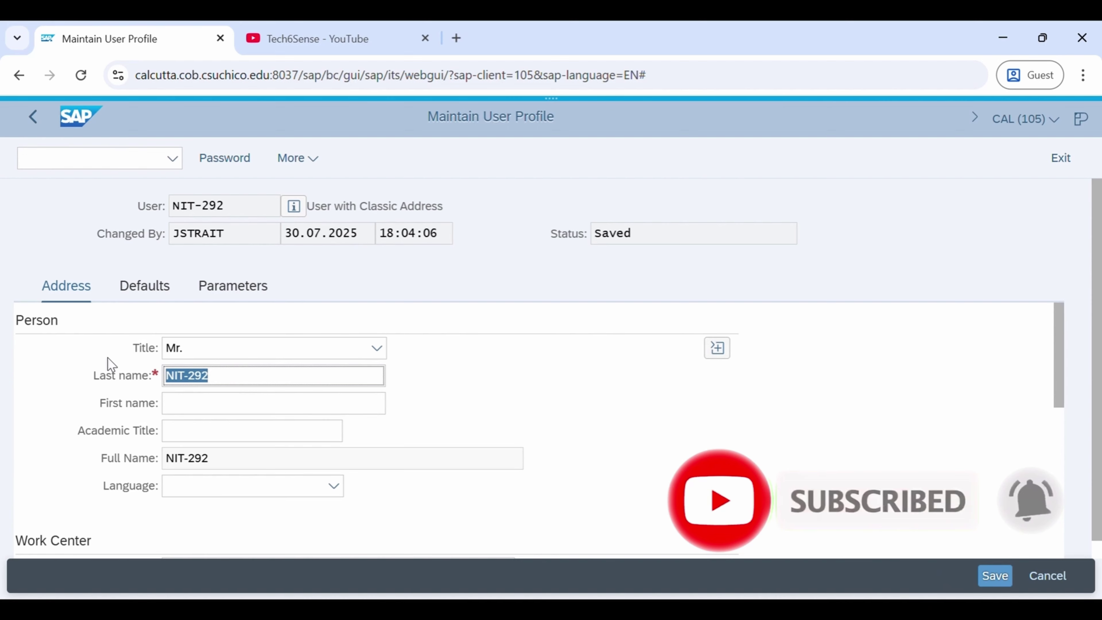
type("Tech")
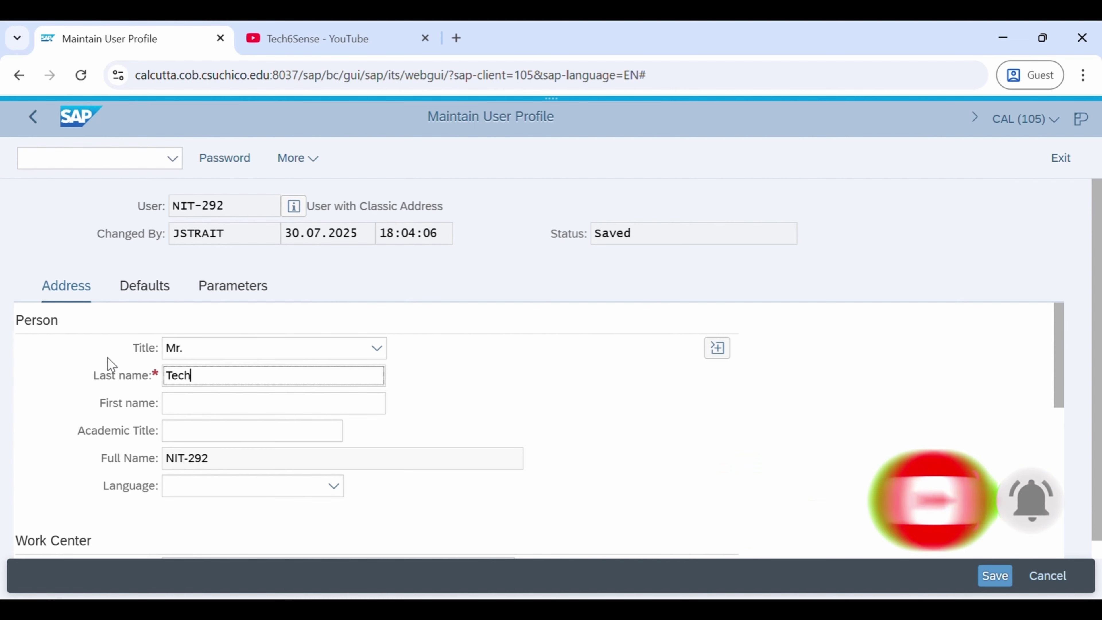
type("6sense")
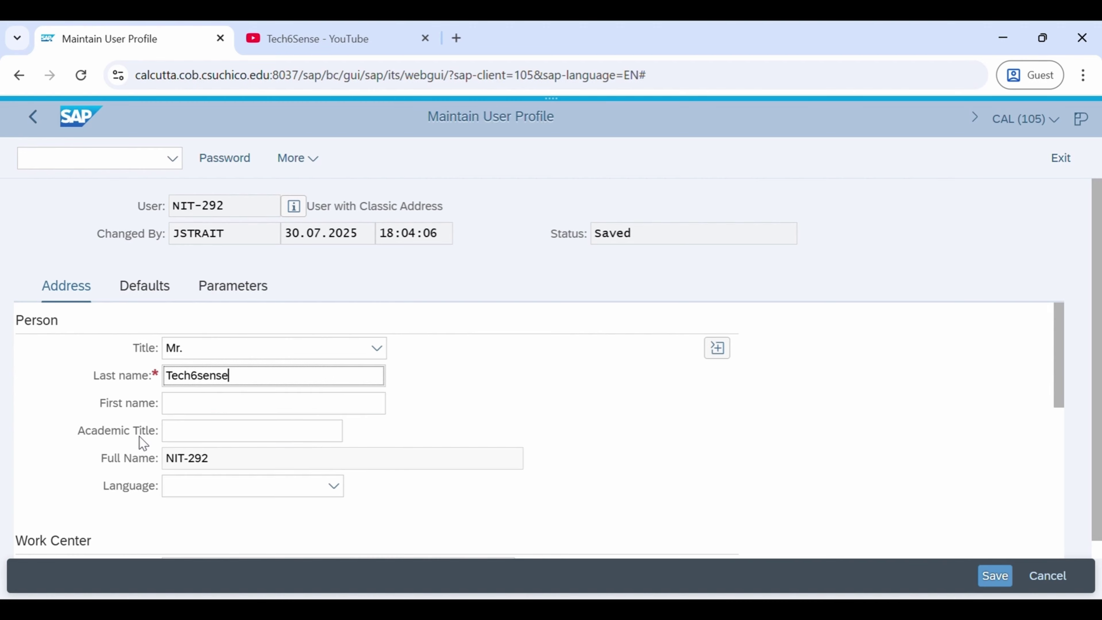
left_click(342, 490)
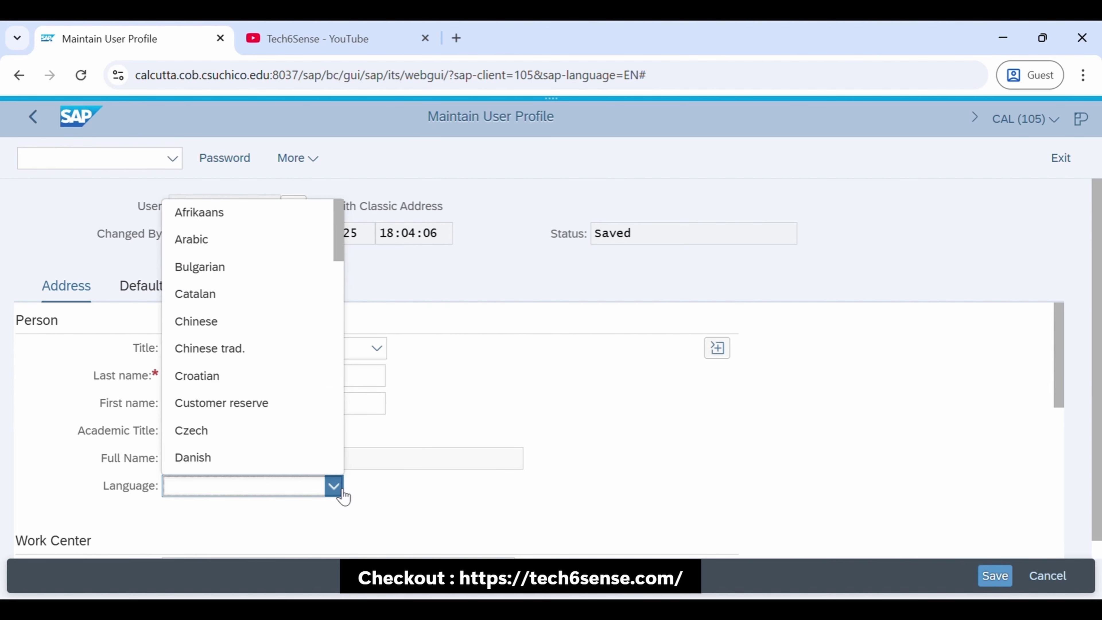
type("e")
left_click(221, 493)
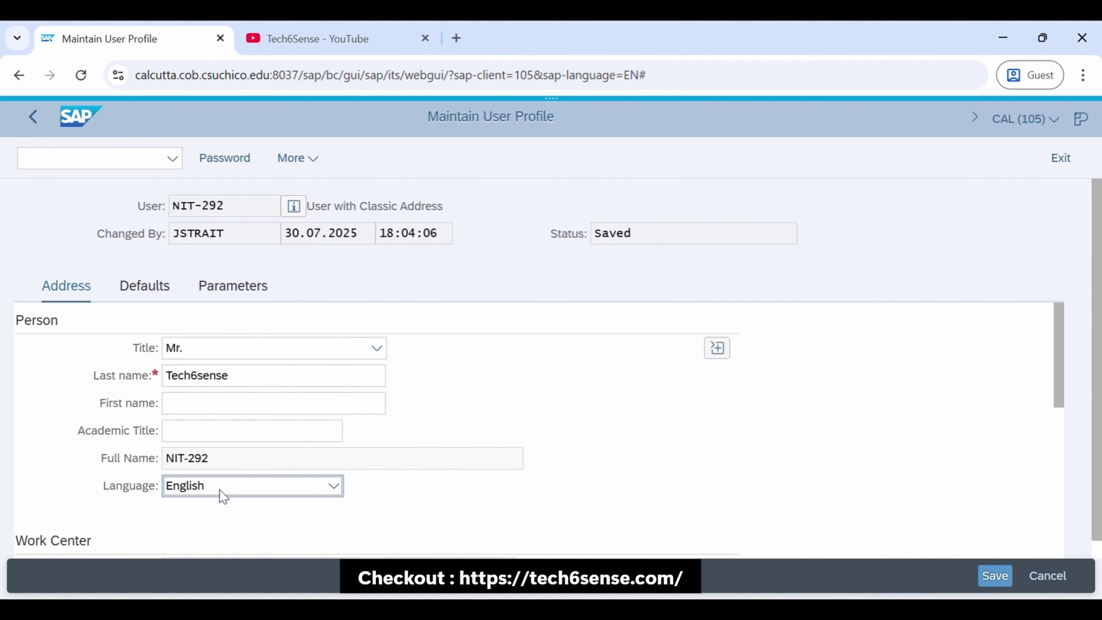
On the Defaults tab, review the Logon Language field help and its list of values
left_click(147, 292)
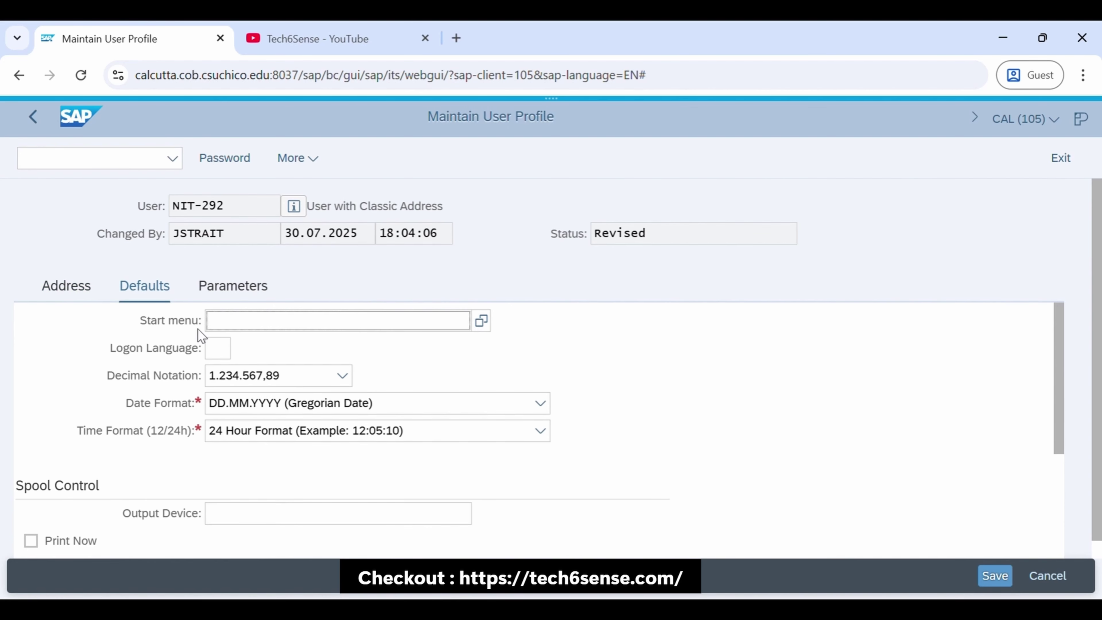
left_click(225, 352)
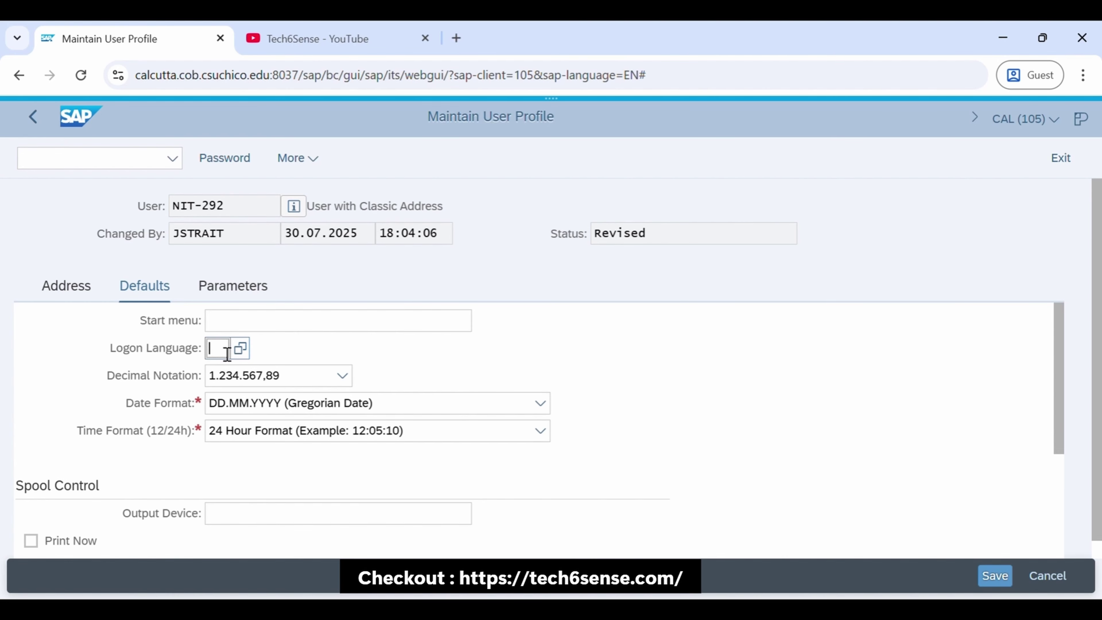
key("F1")
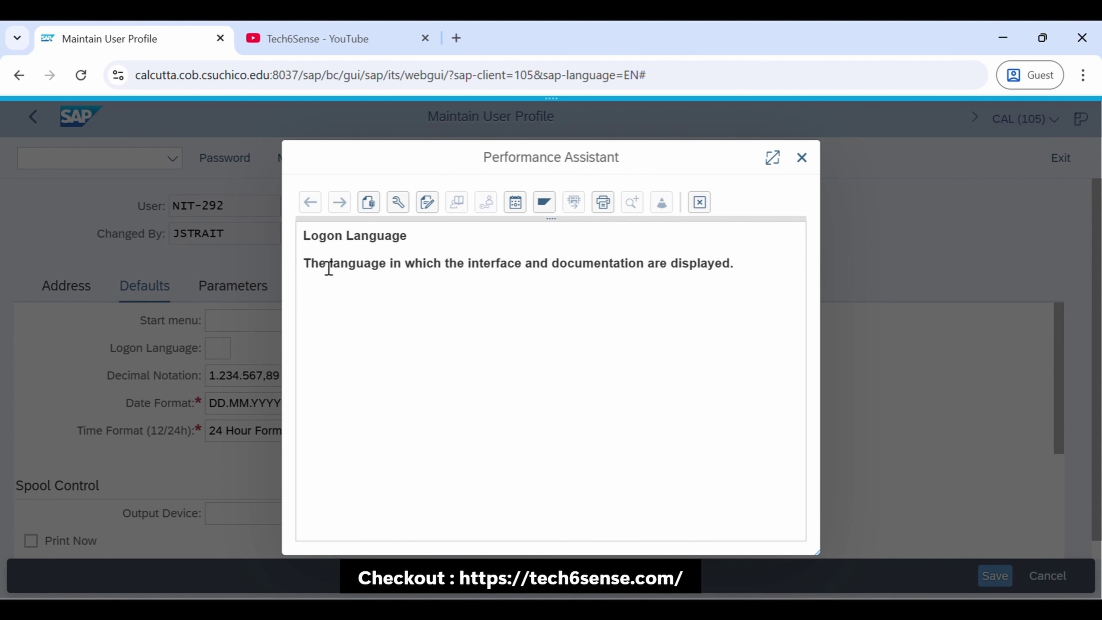
left_click(803, 161)
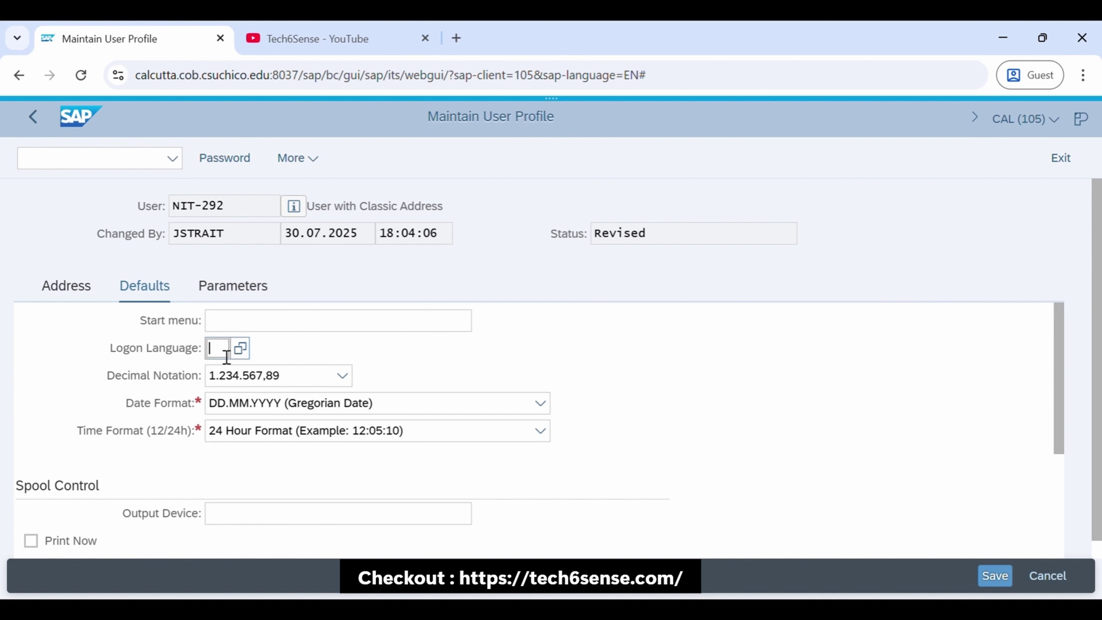
key("F4")
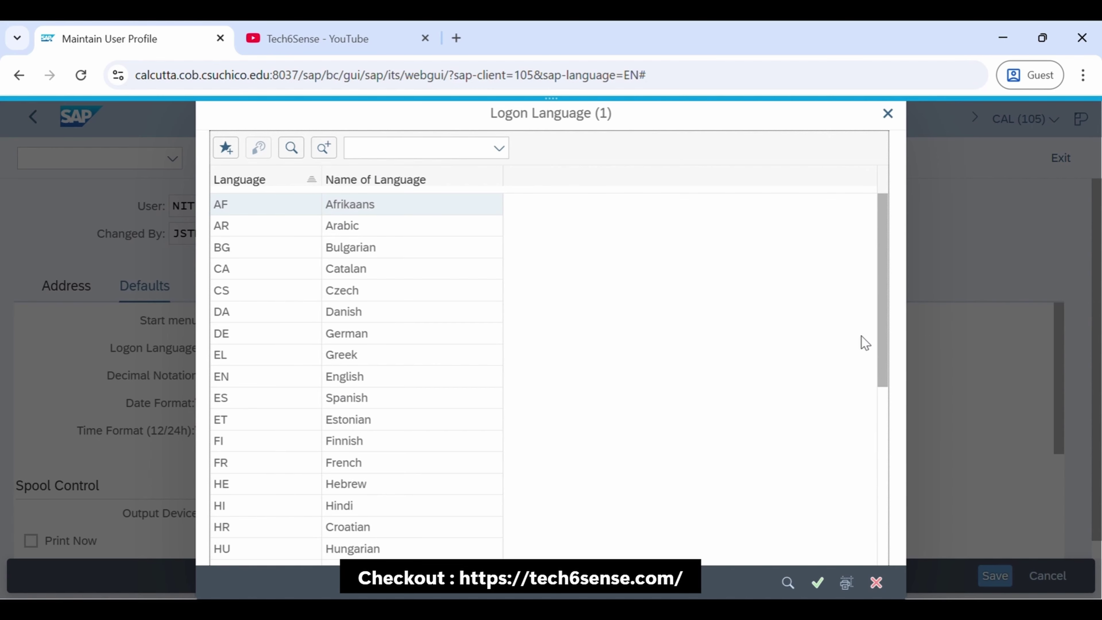
left_click_drag(883, 337, 844, 561)
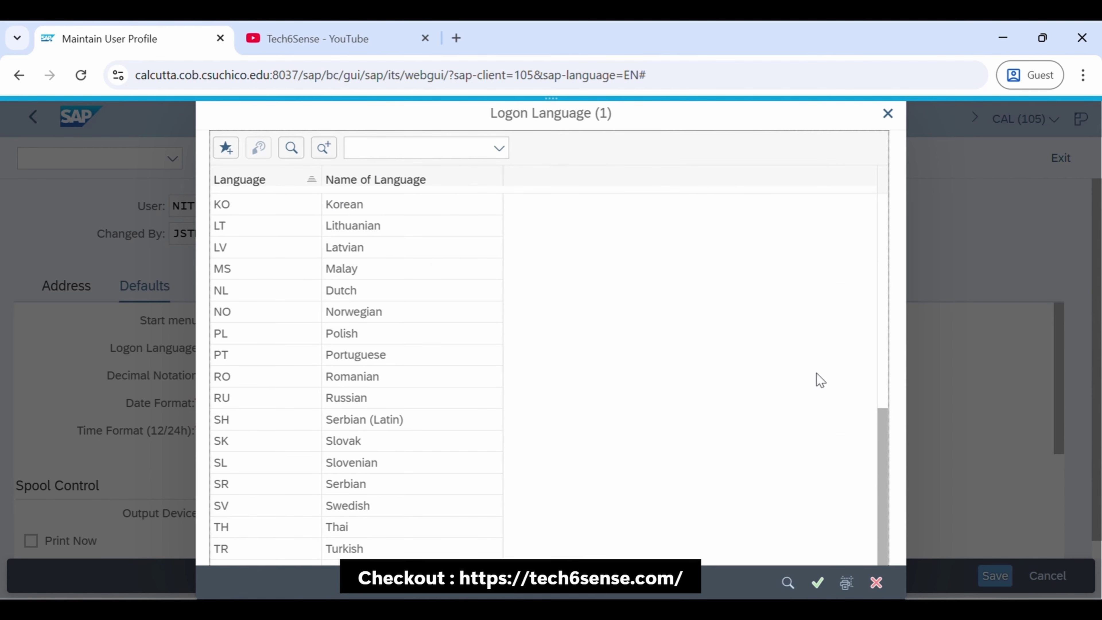
left_click(877, 582)
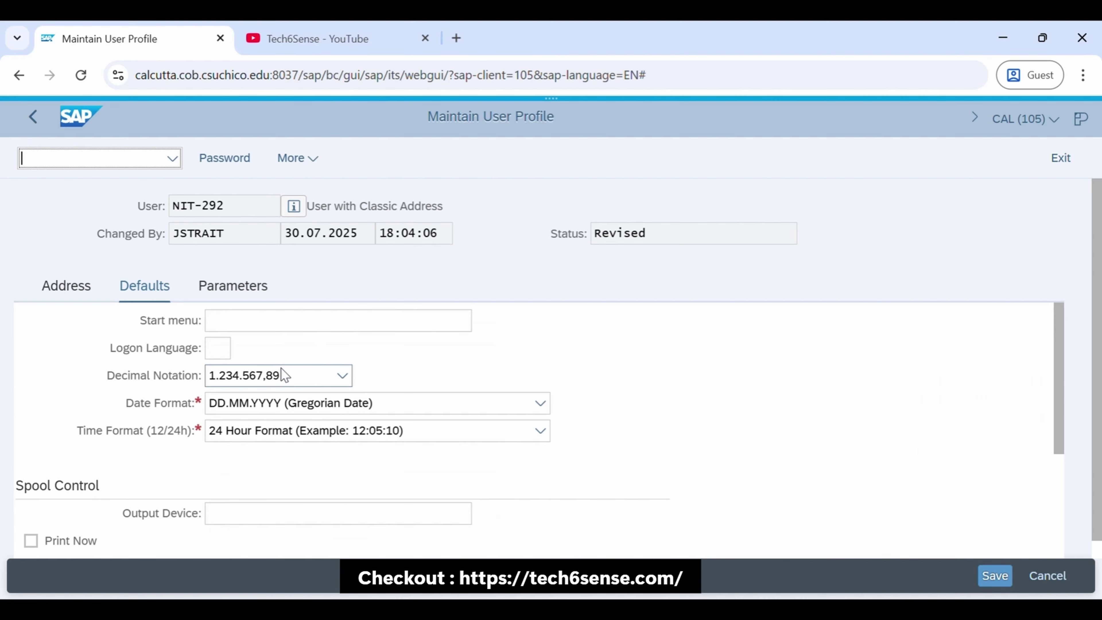
left_click(211, 351)
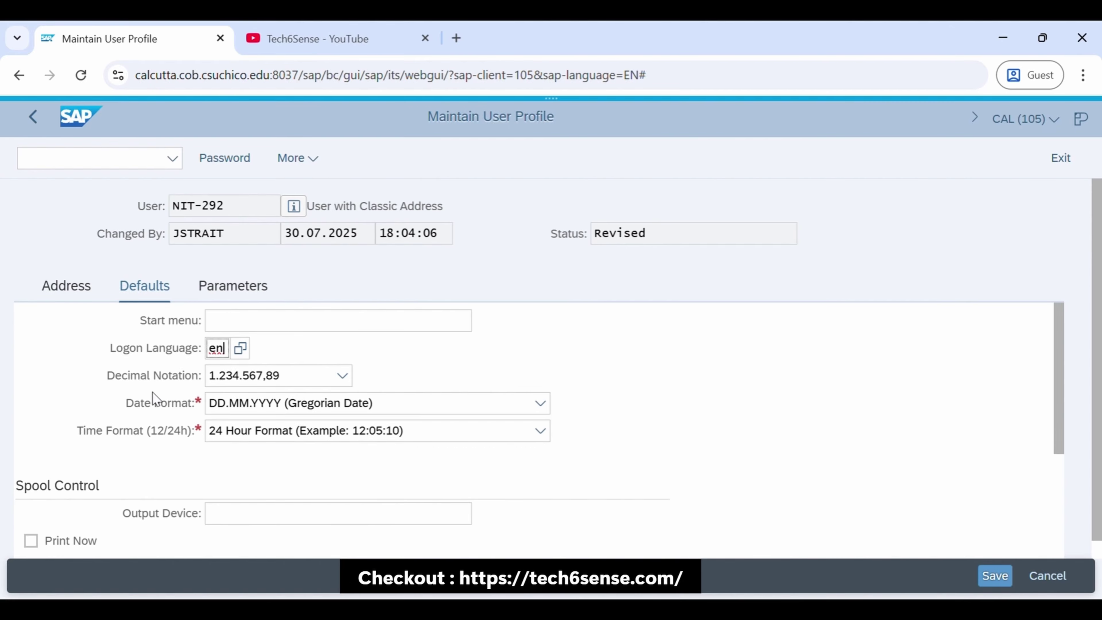
Set decimal notation to 1,234,567.89 and keep the DD.MM.YYYY date format
left_click(347, 382)
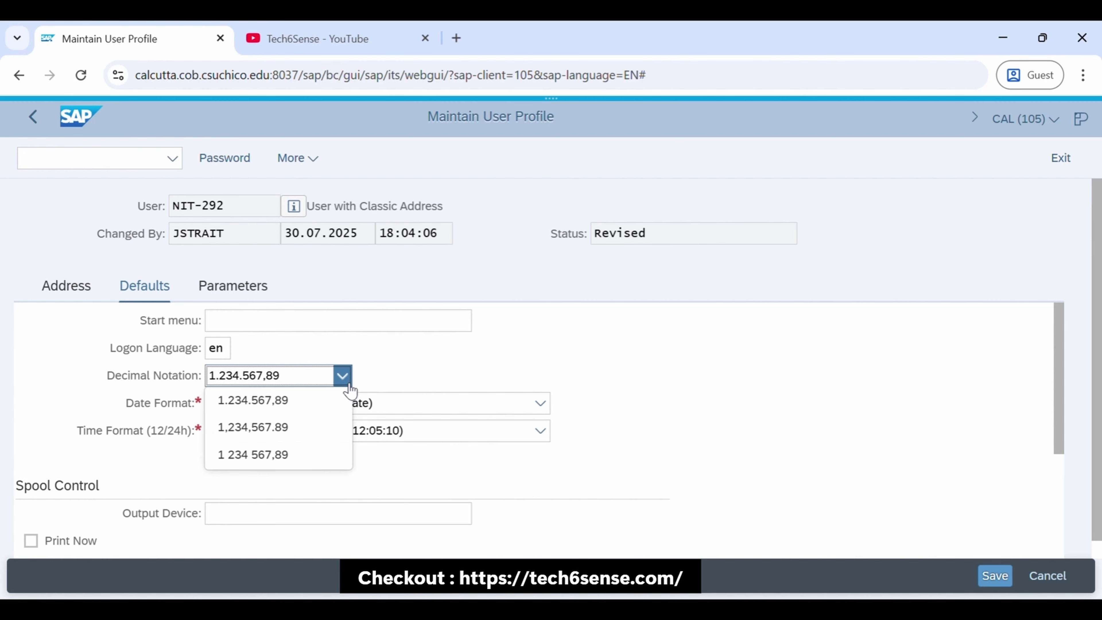
left_click(267, 428)
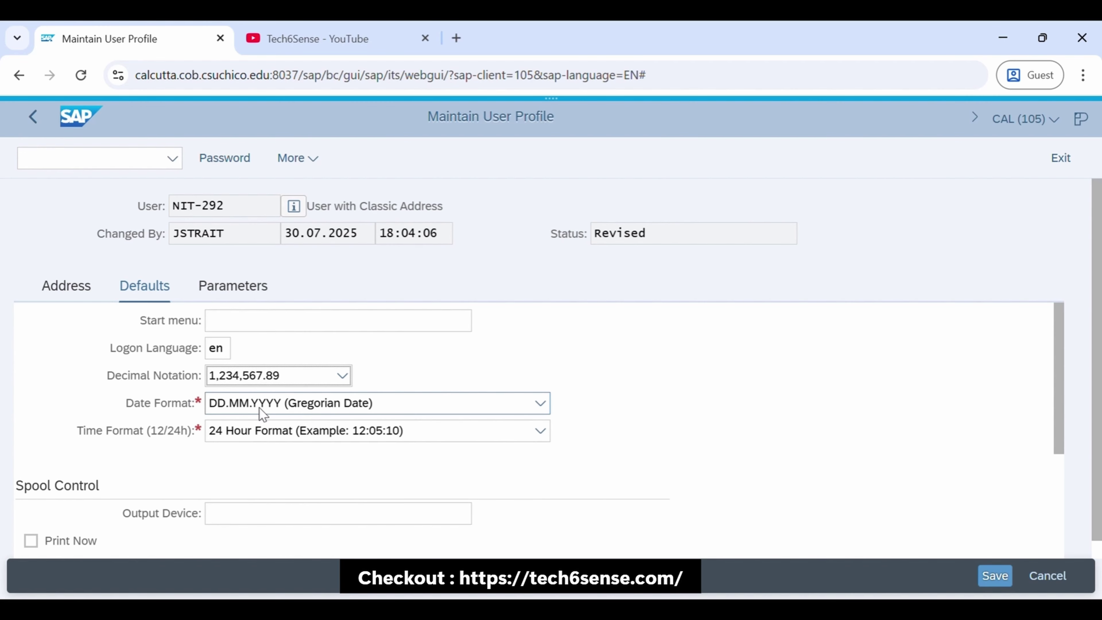
left_click(540, 403)
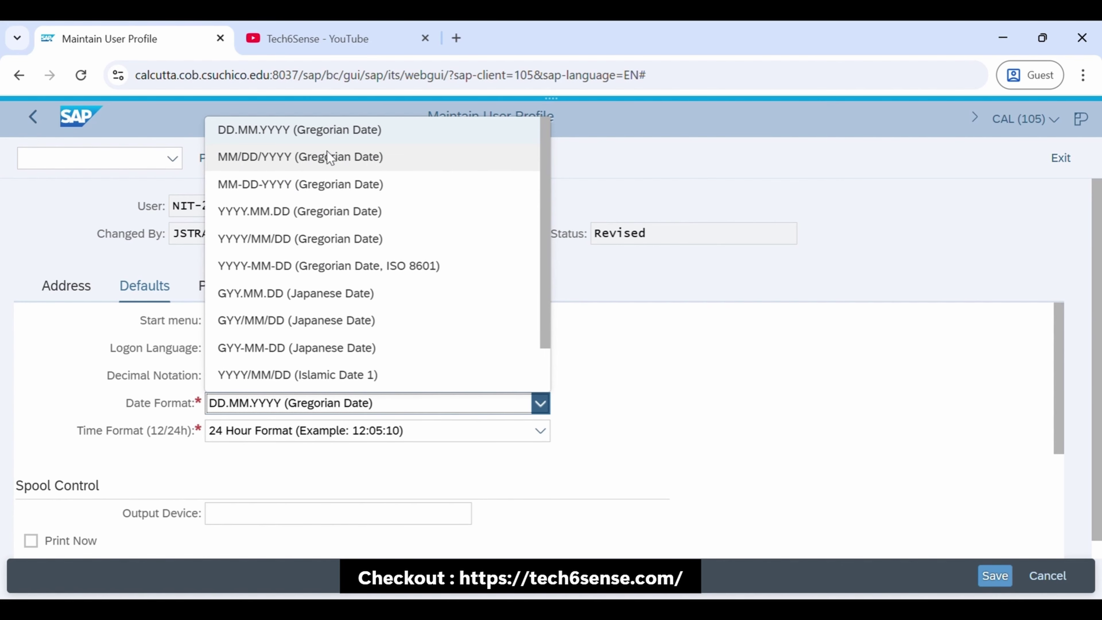
left_click(332, 135)
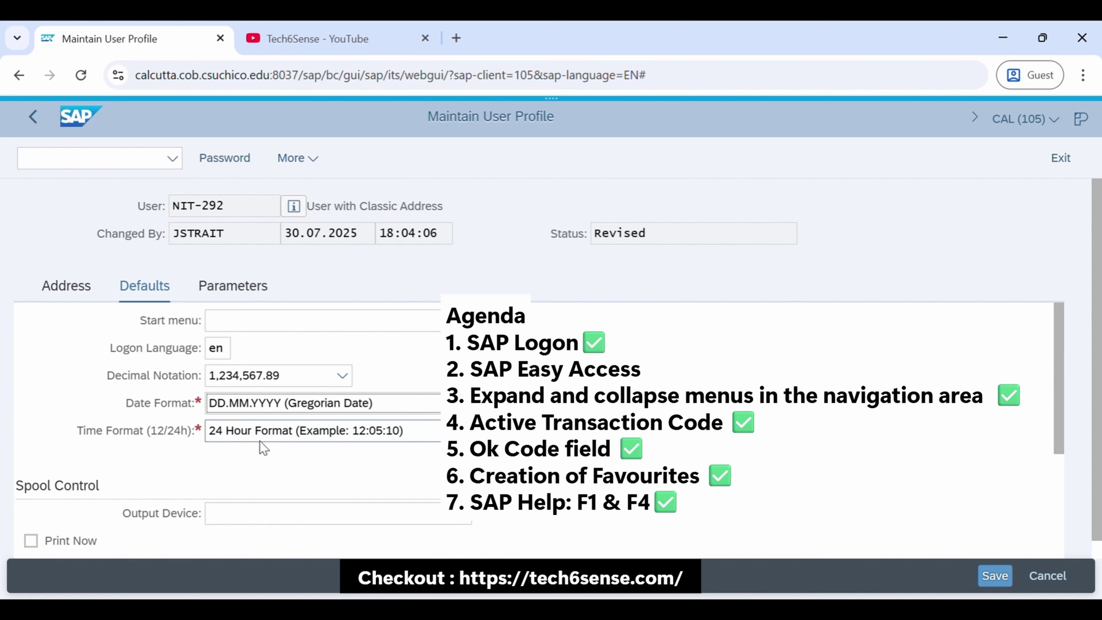
Check the SET/GET parameters, then save the updated user profile
left_click(240, 290)
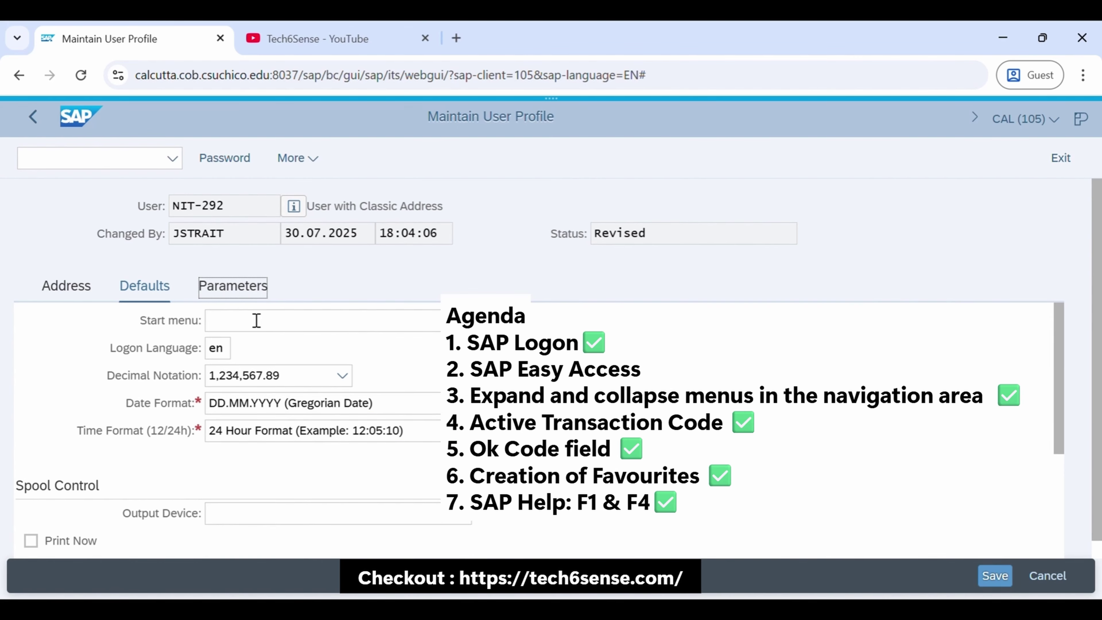
left_click(147, 288)
left_click(995, 575)
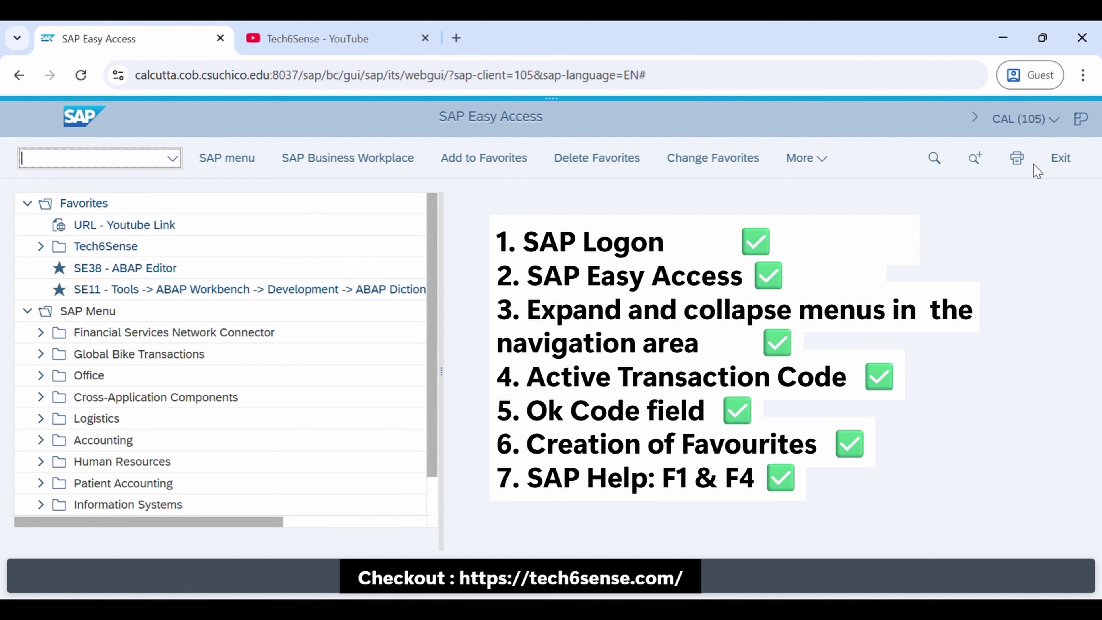
Log off the SAP session through More > System > Log off and confirm with Yes
left_click(1062, 158)
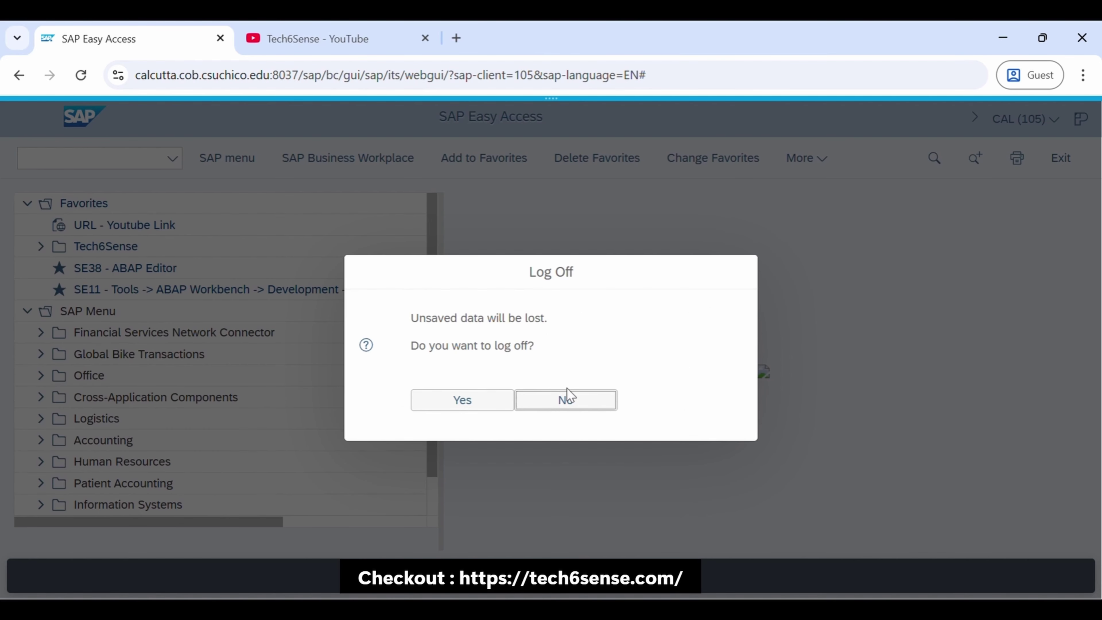
left_click(616, 400)
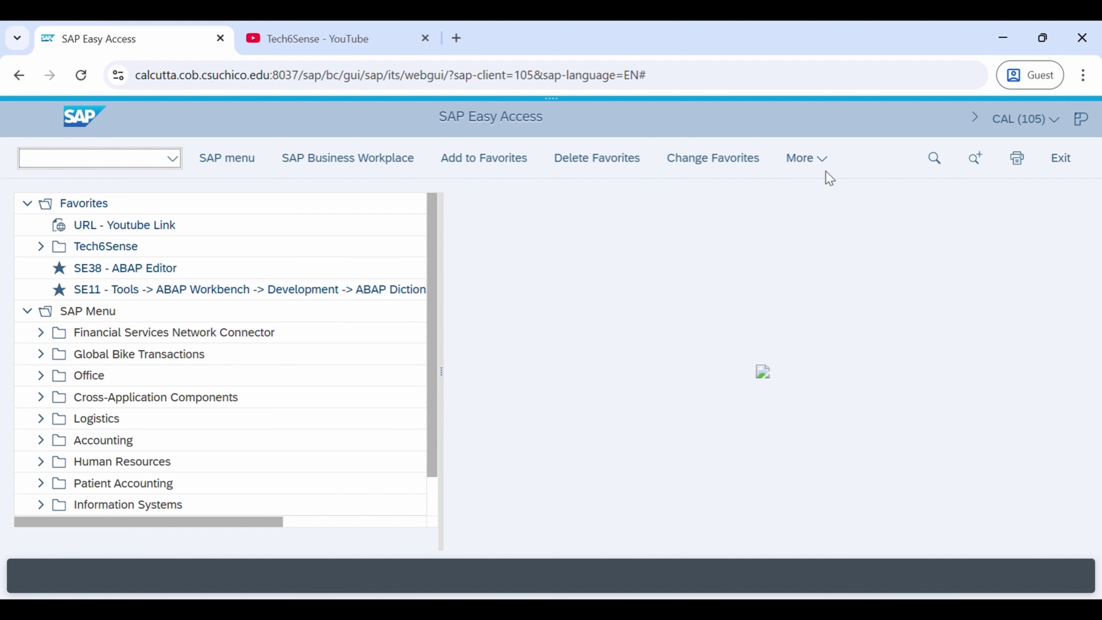
left_click(816, 170)
mouse_move(685, 358)
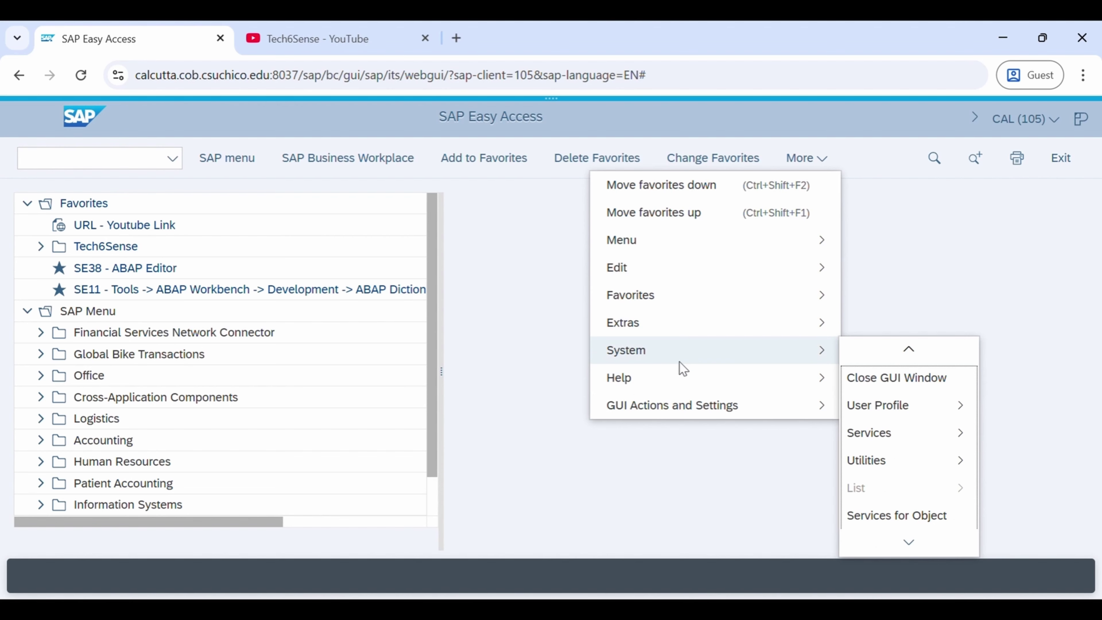
mouse_move(913, 551)
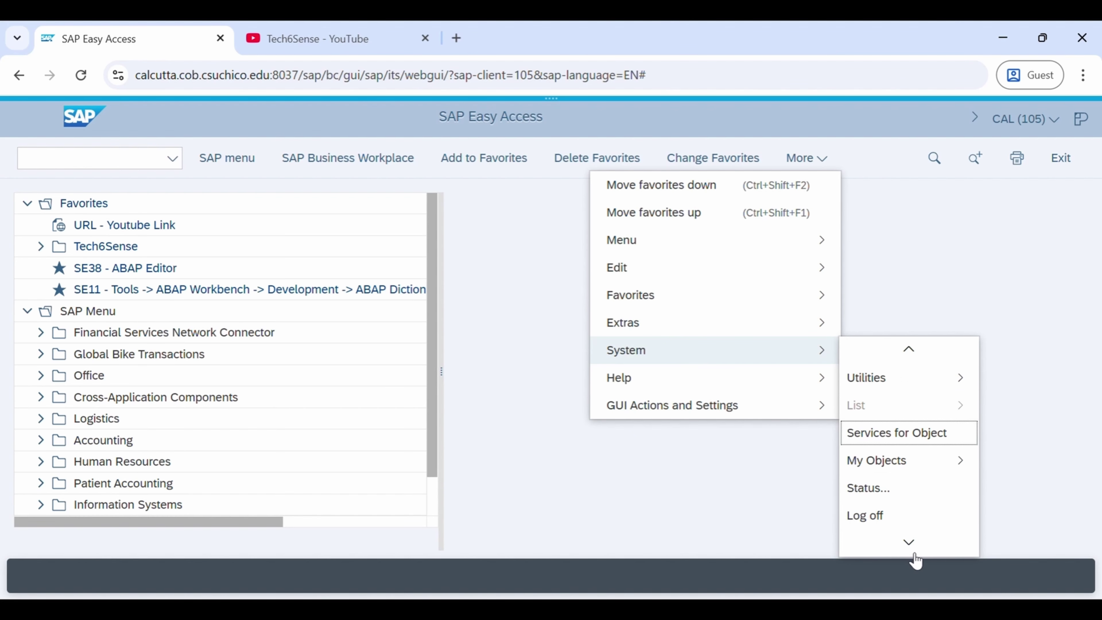
left_click(885, 516)
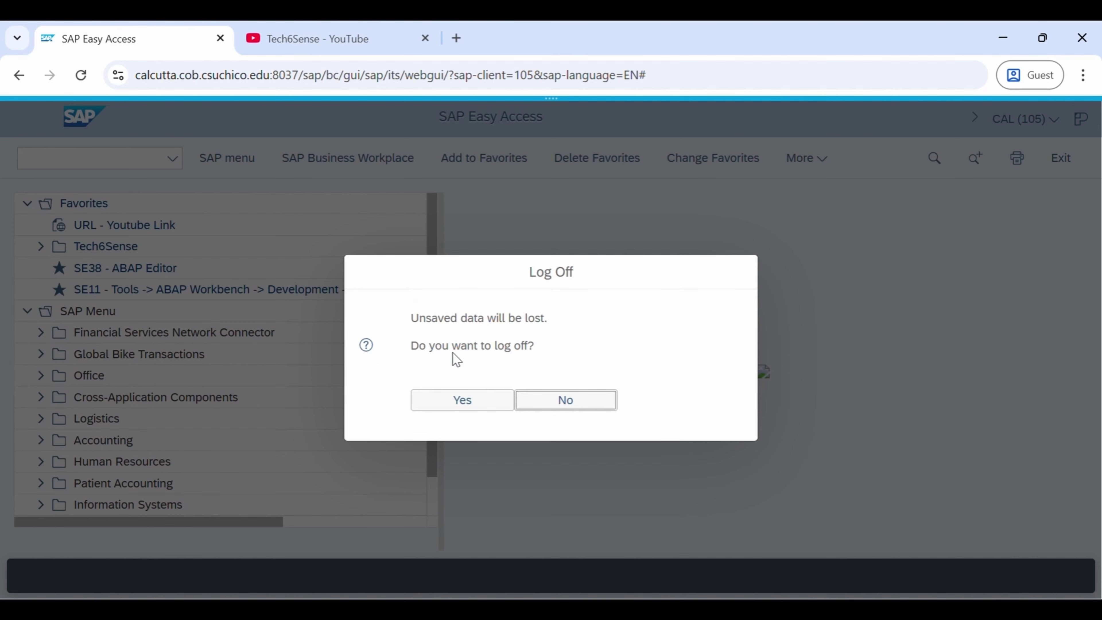
left_click(493, 400)
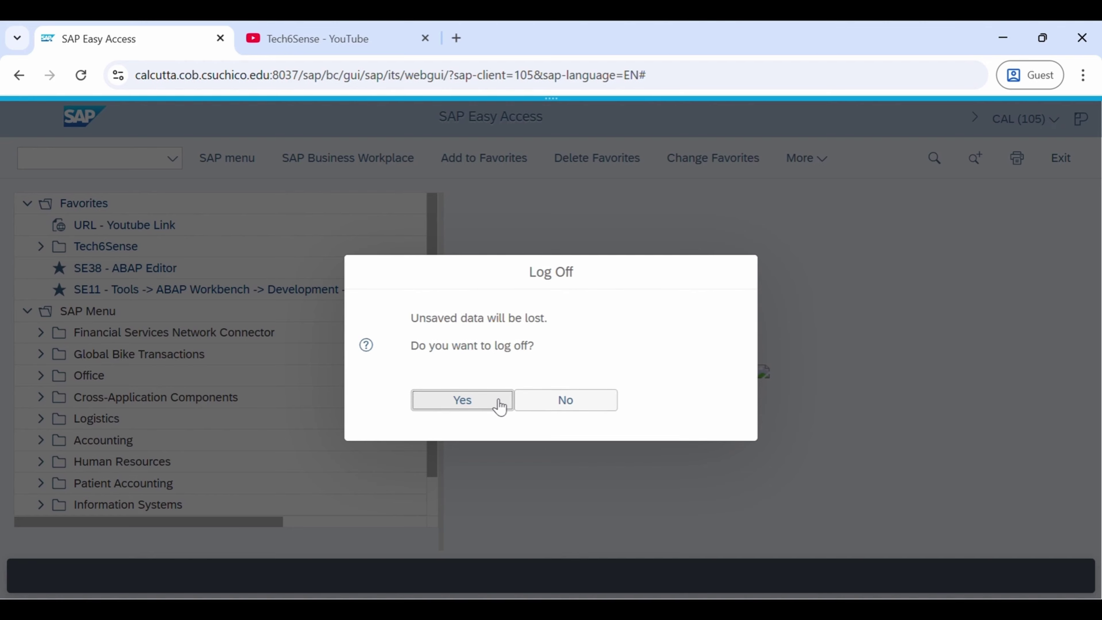